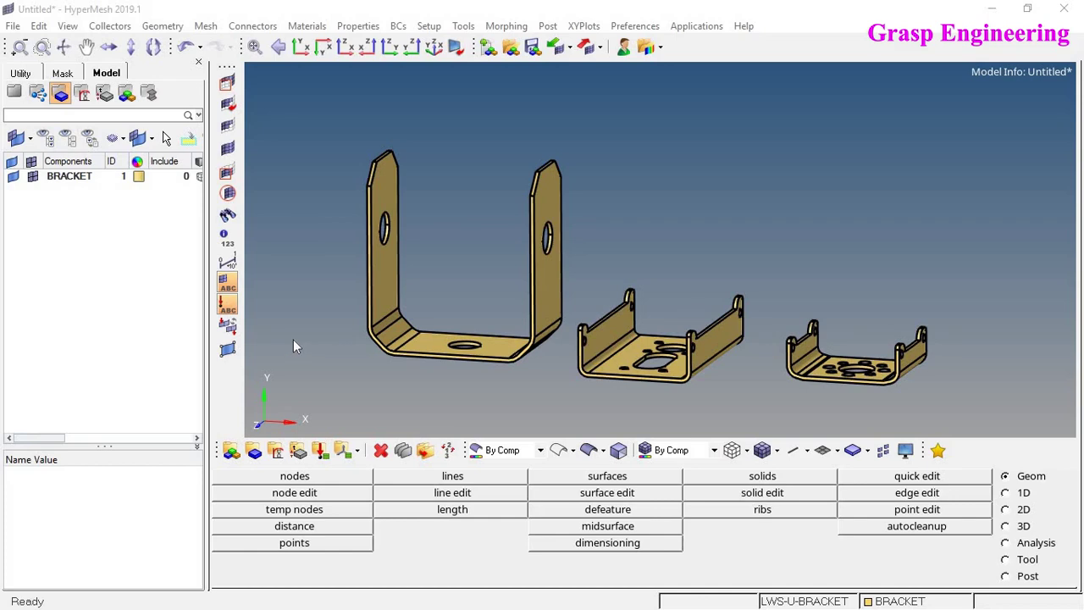
right_click(67, 225)
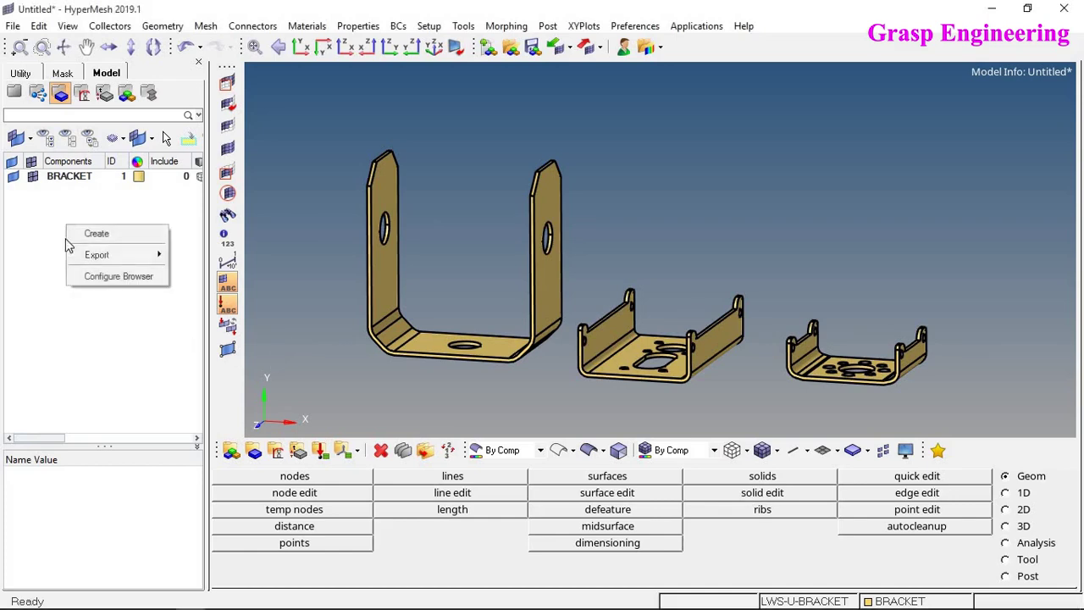
left_click(108, 235)
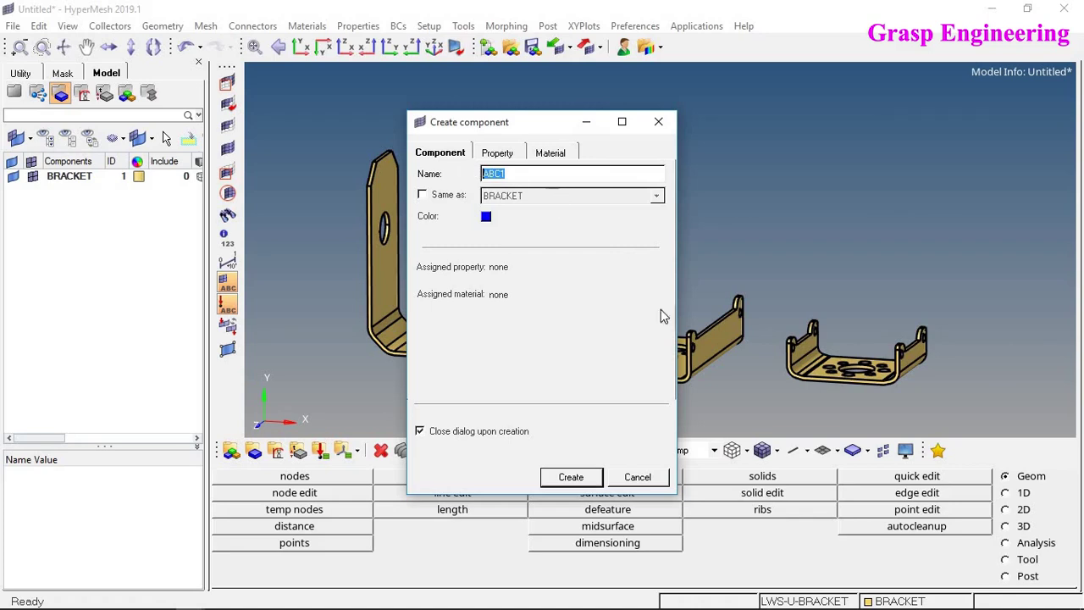
left_click(637, 478)
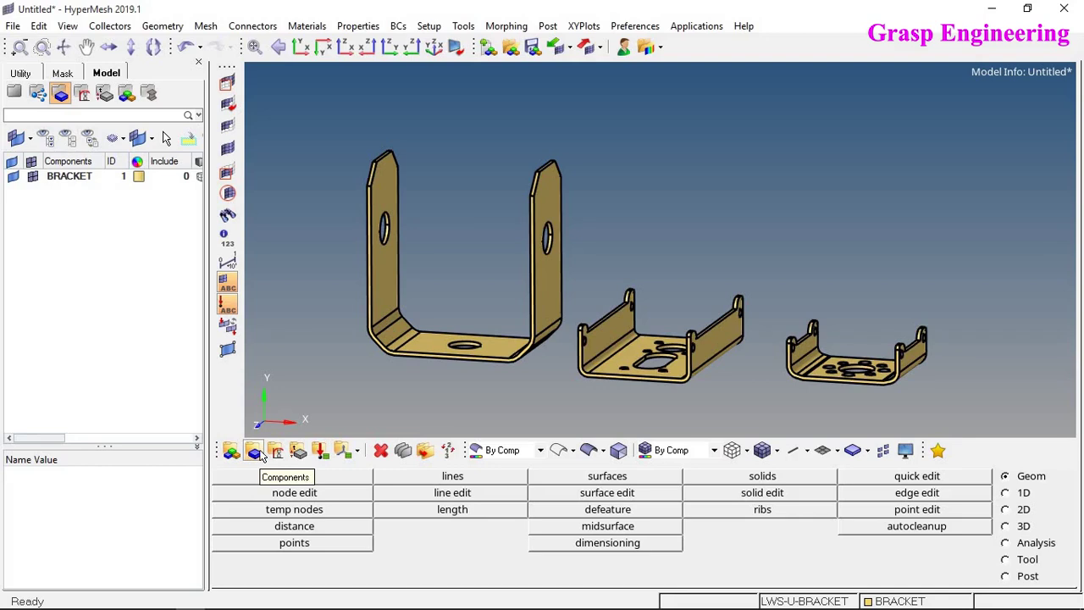
left_click(257, 452)
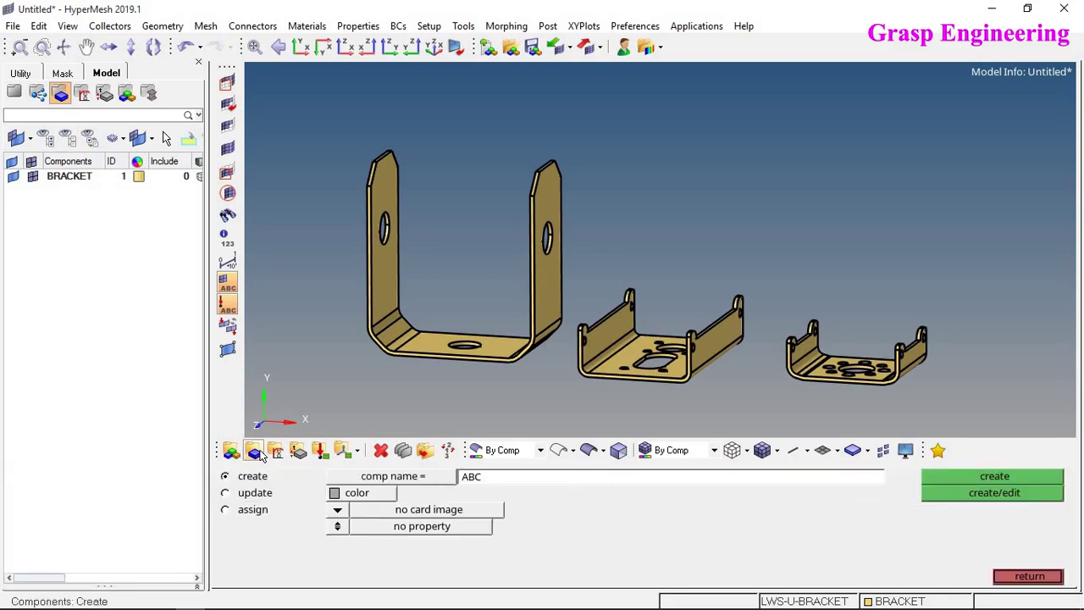
left_click(501, 479)
left_click(1003, 577)
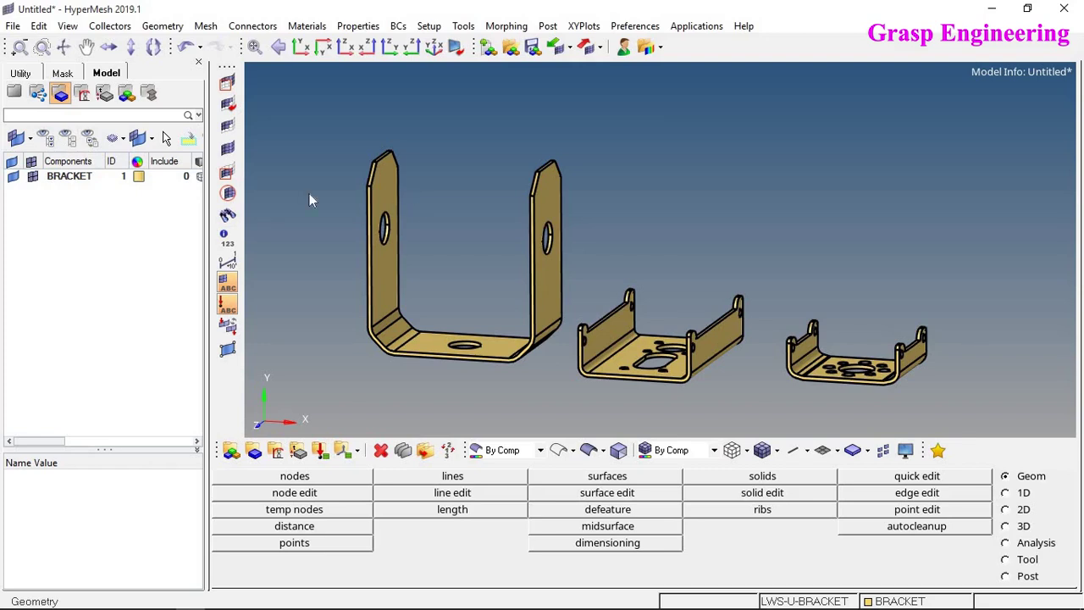
- Define a new component named U BRACKET and give it the color red
right_click(28, 215)
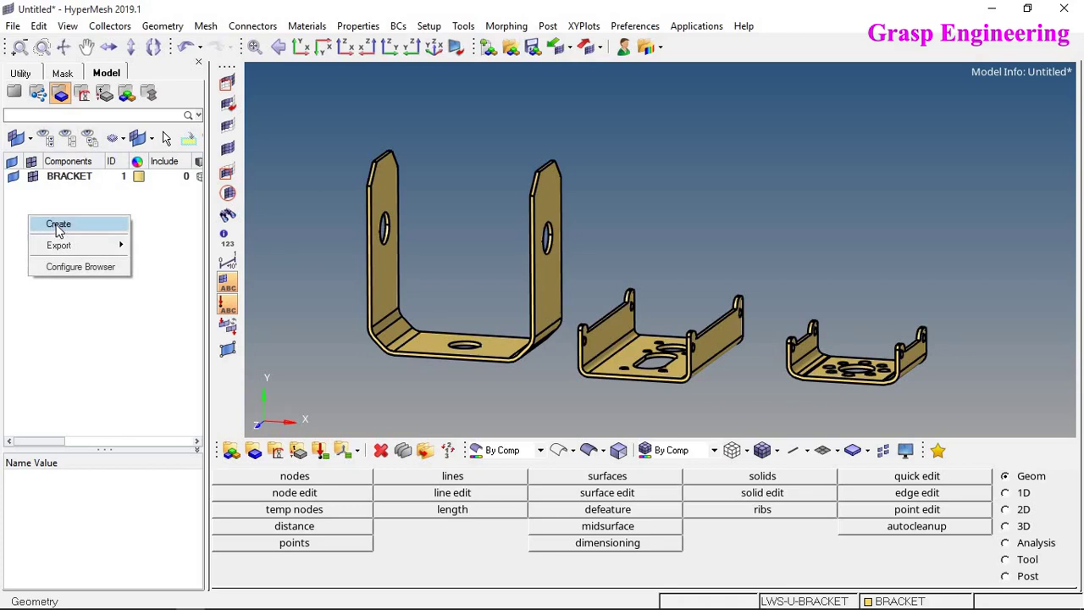
left_click(59, 226)
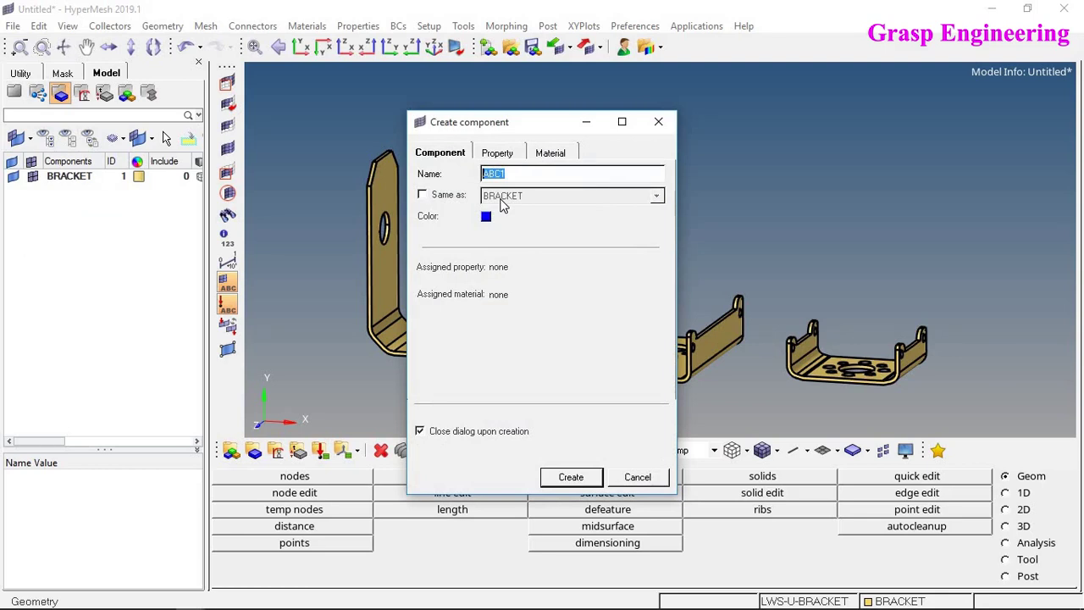
type("U BRACKET")
left_click(422, 195)
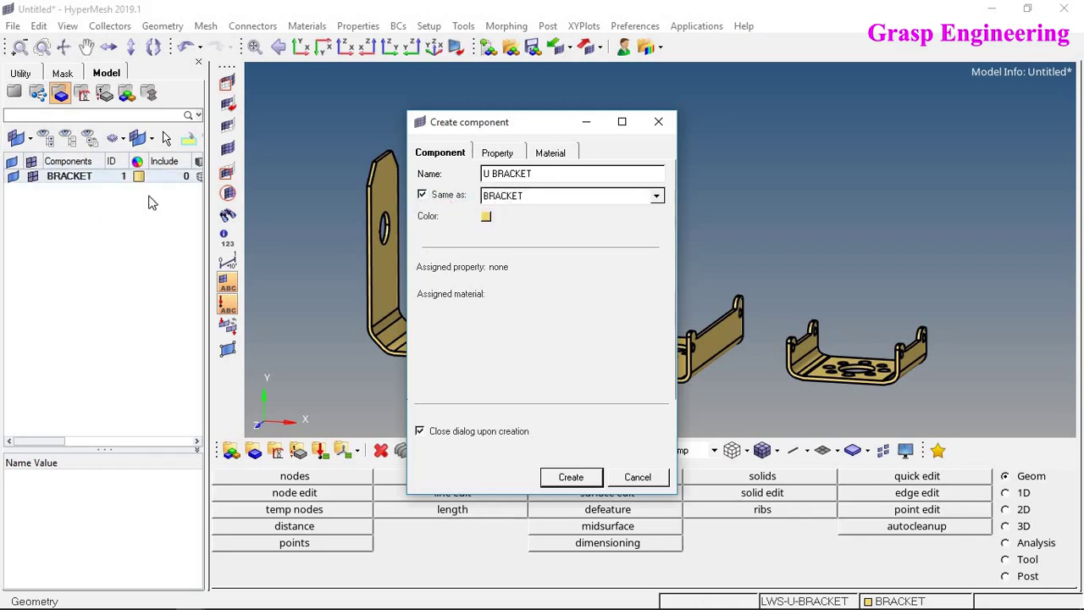
left_click(421, 194)
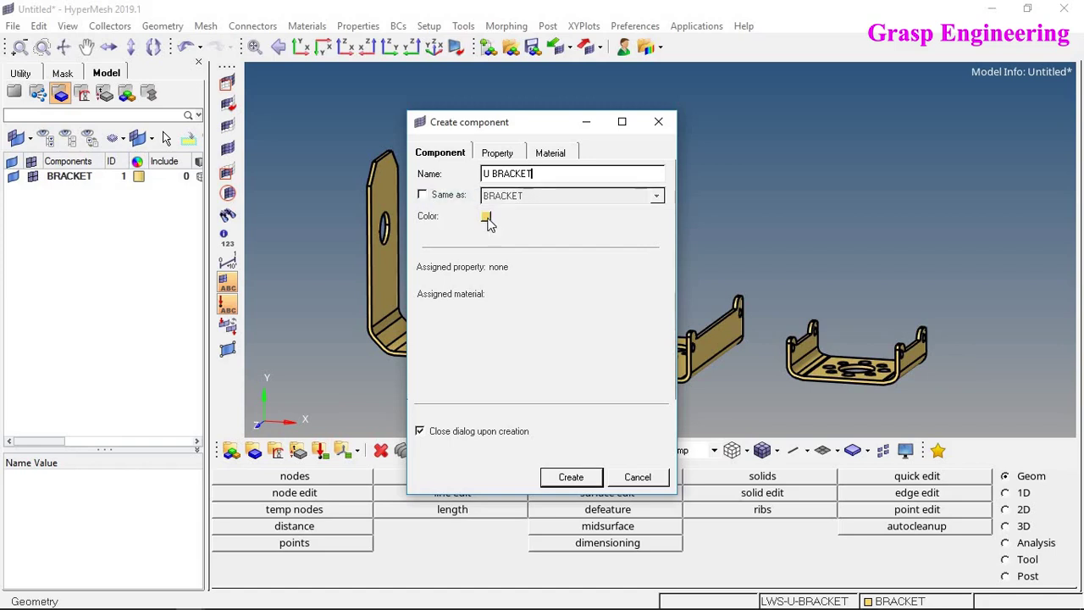
left_click(487, 218)
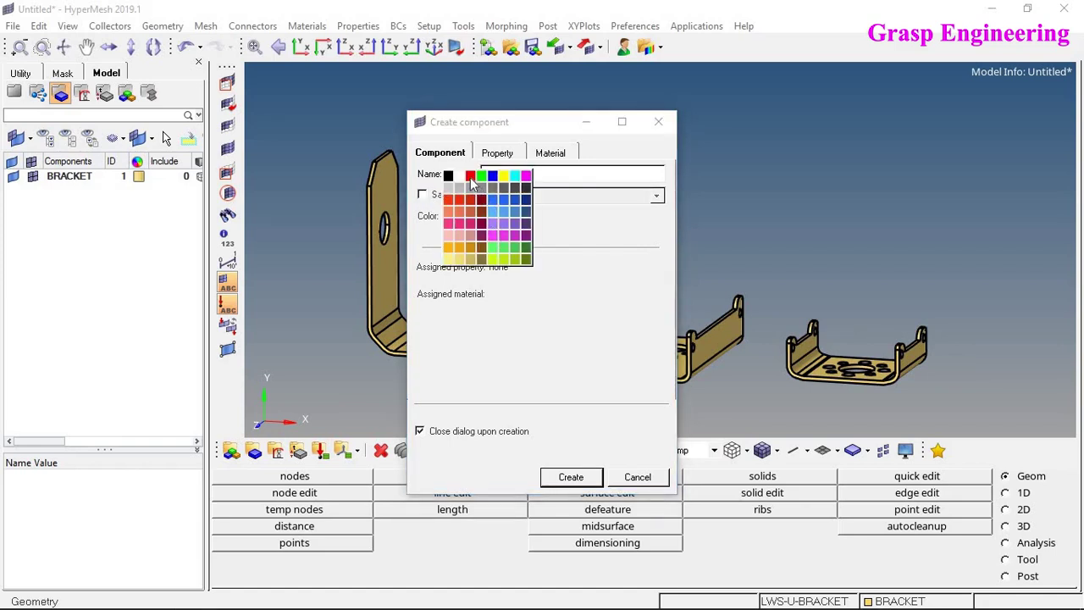
left_click(472, 183)
- Review the property and material assignment options, leave both unassigned, and create the U BRACKET component
left_click(499, 153)
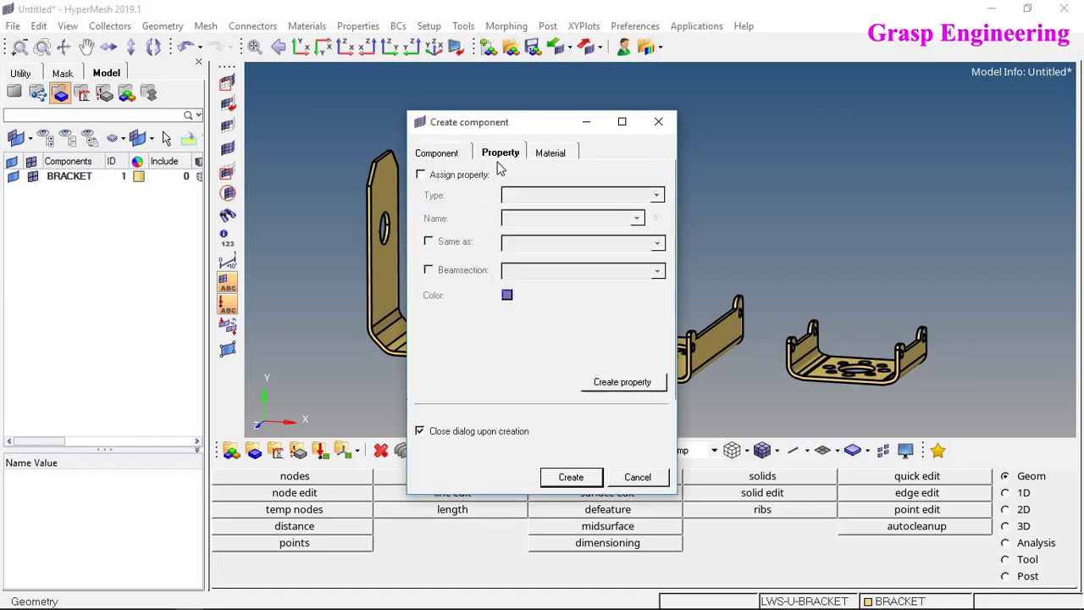
left_click(422, 174)
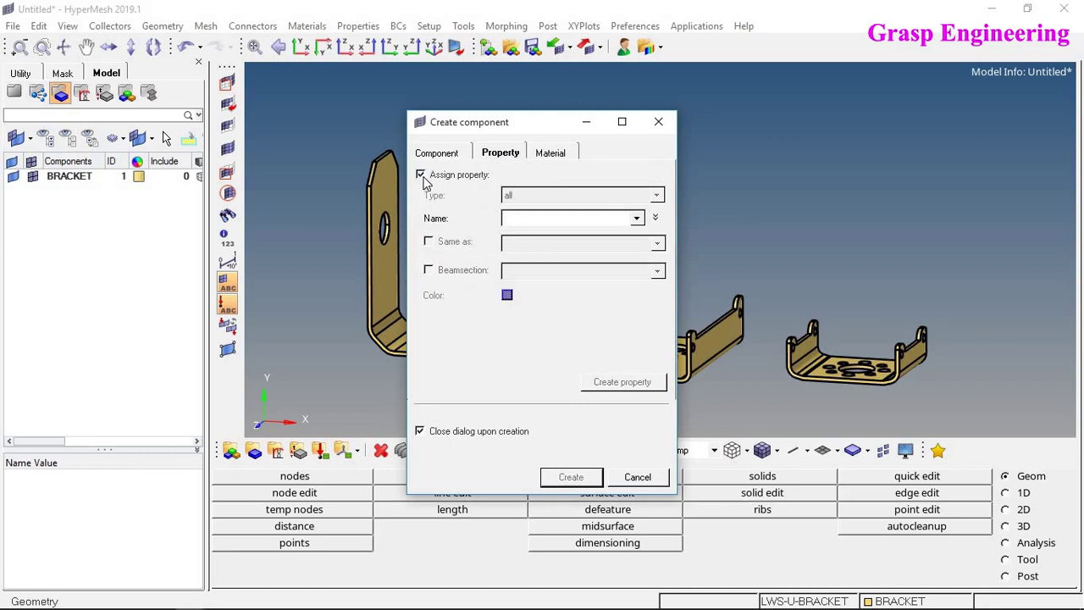
left_click(422, 174)
left_click(552, 157)
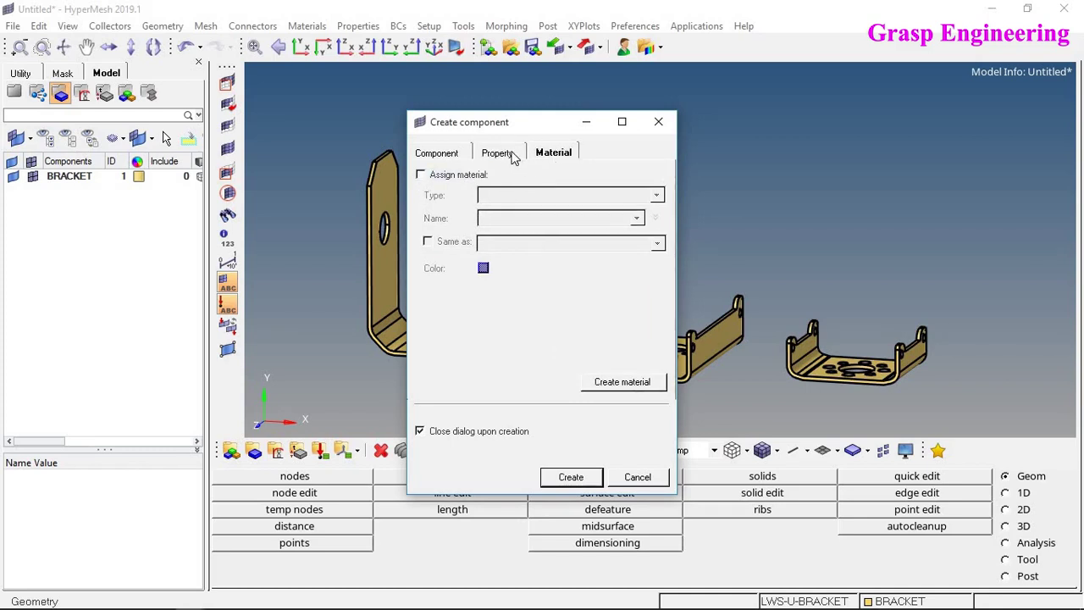
left_click(441, 157)
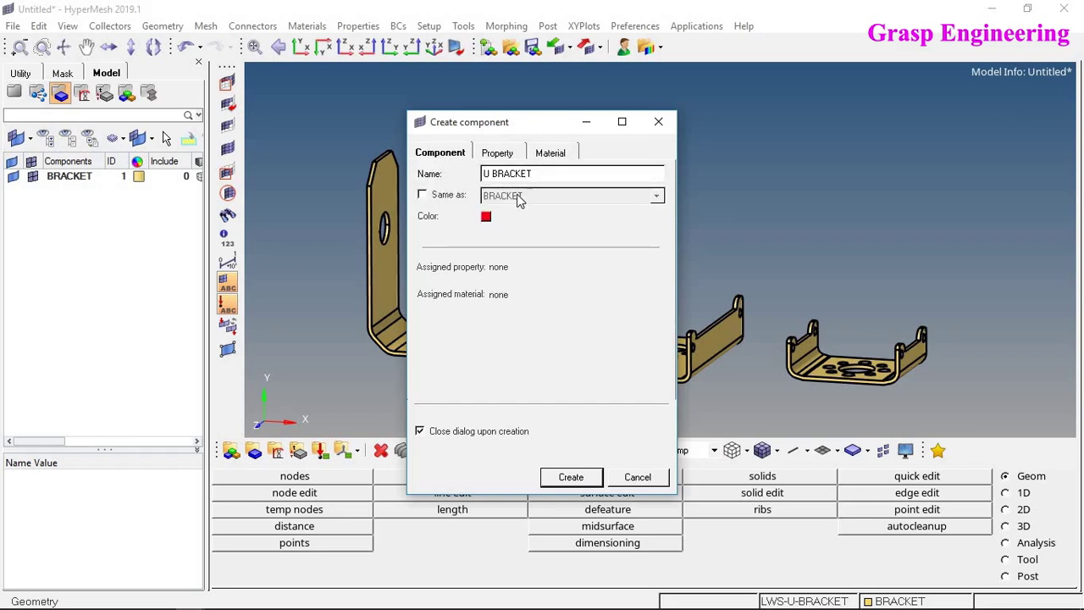
left_click(571, 477)
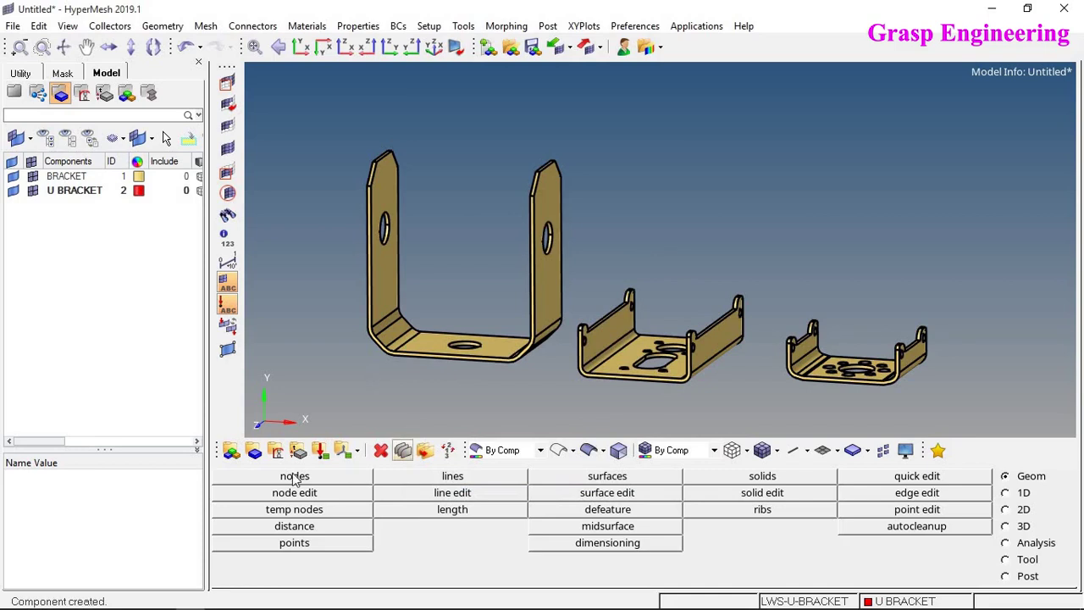
- Create a component named SIDE BRACKET with the color cyan, no card image and no property
left_click(254, 449)
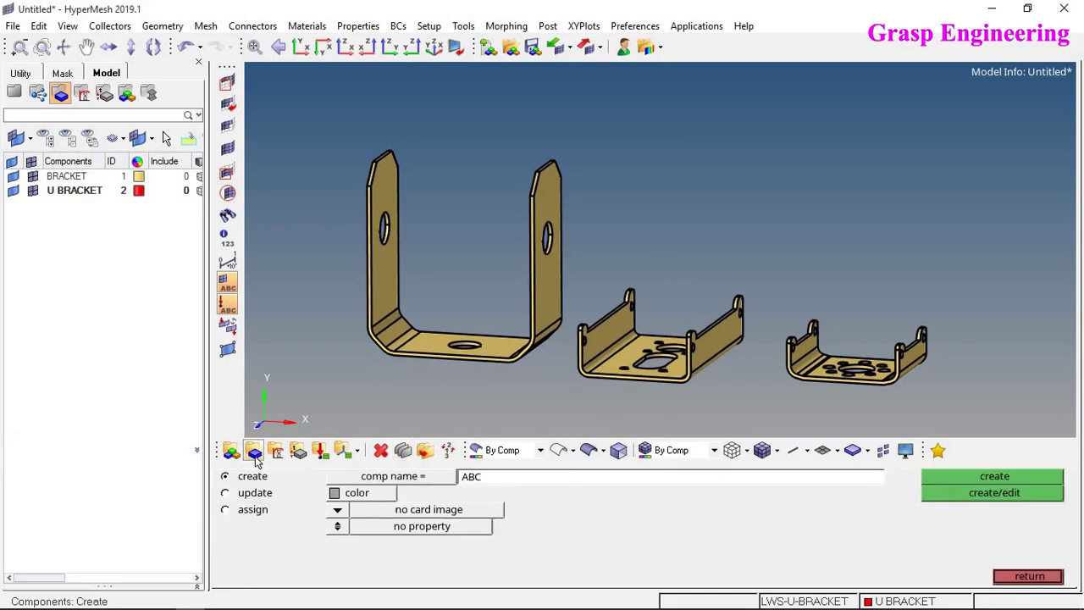
left_click(479, 483)
type("SIDE BRACKET")
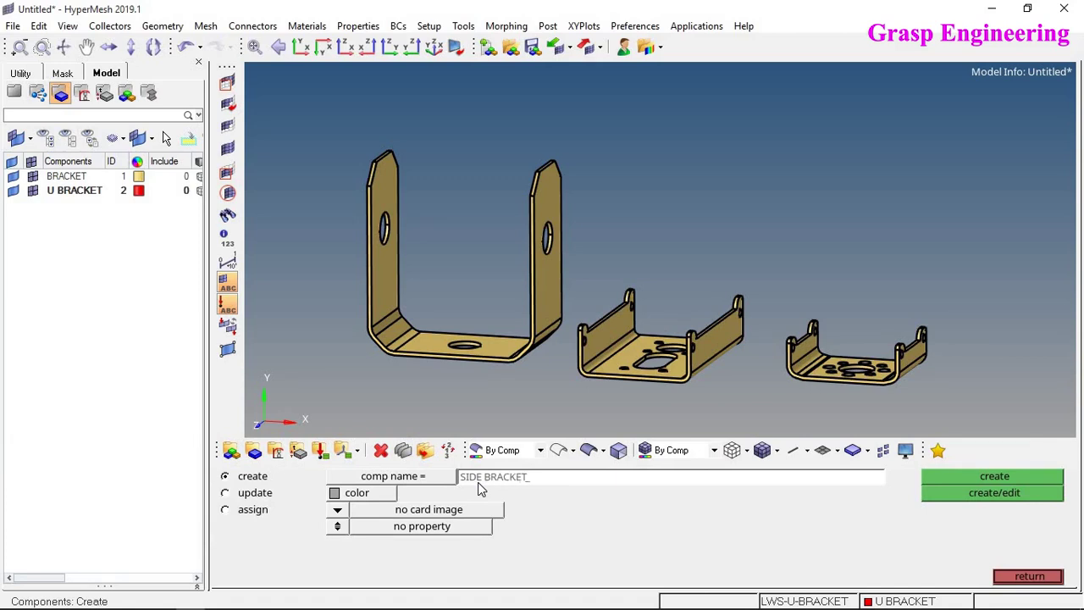
left_click(335, 494)
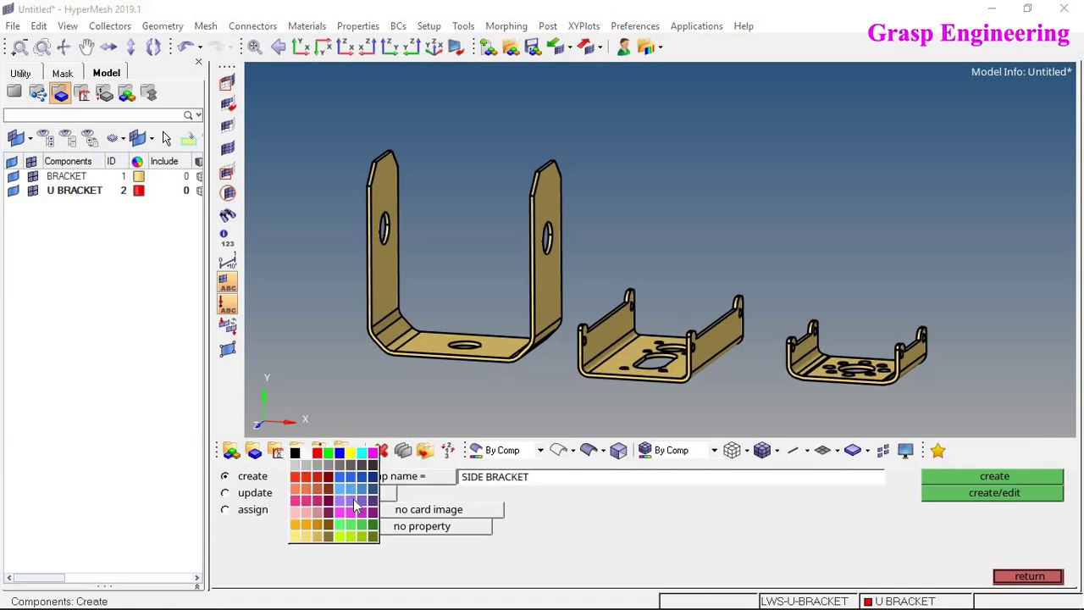
left_click(361, 454)
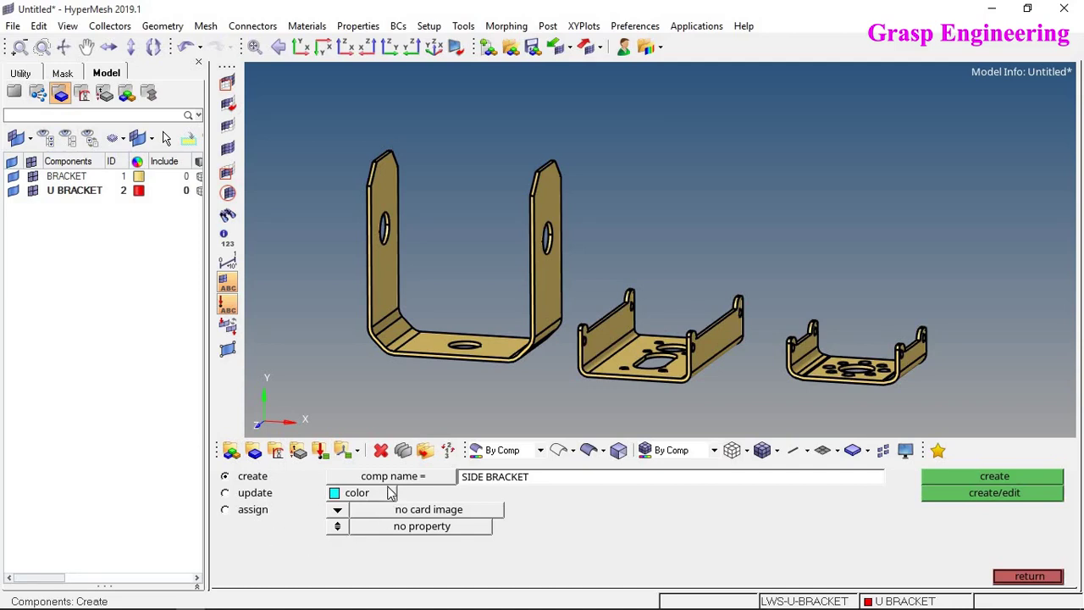
left_click(1014, 477)
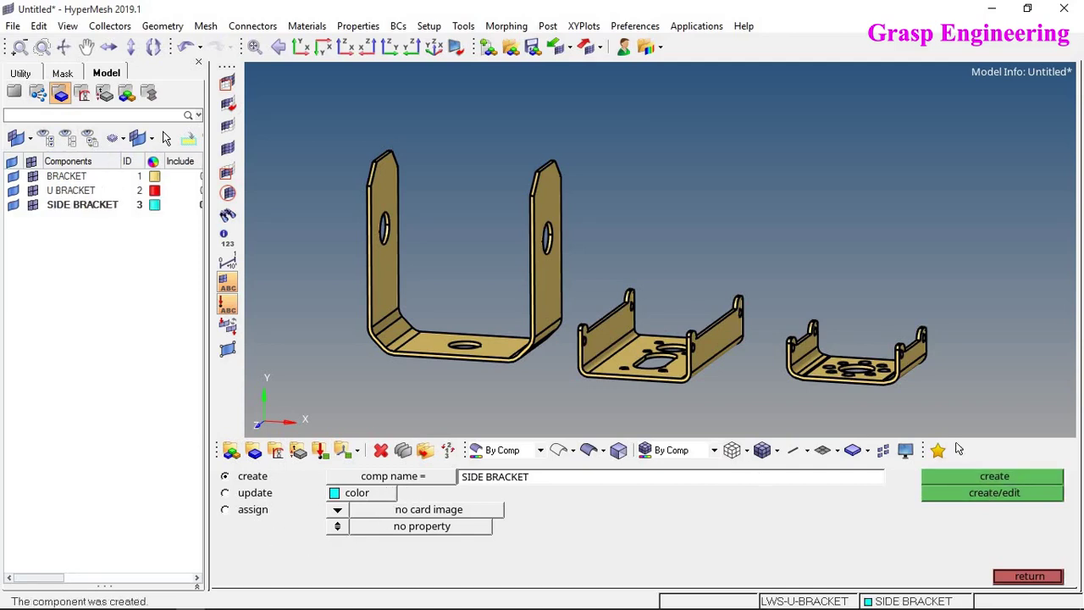
left_click(1030, 576)
- Create a component named END BRACKET with the color magenta
right_click(74, 247)
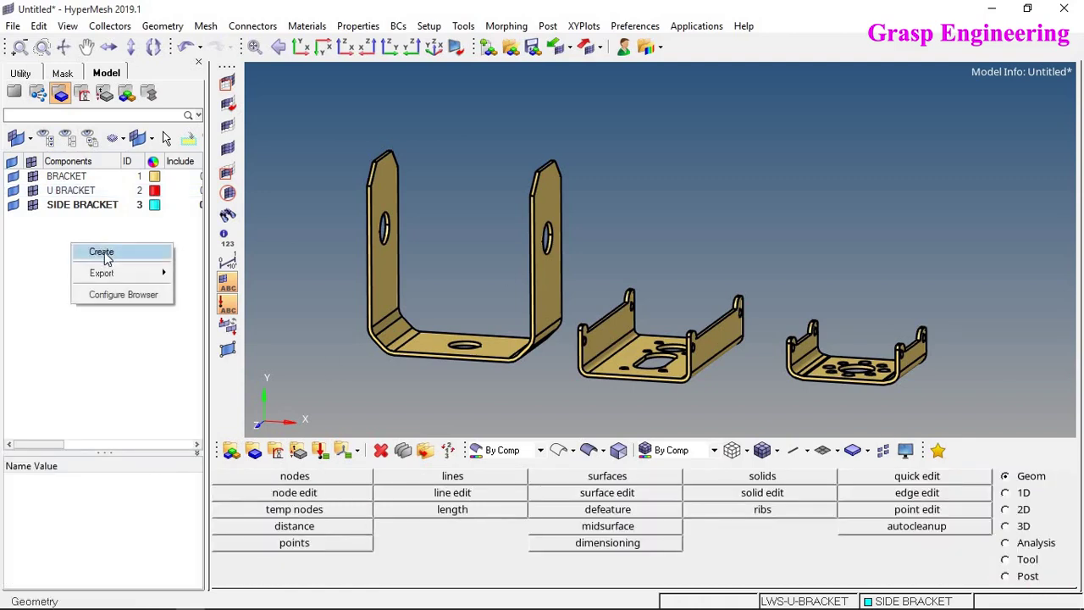
left_click(101, 253)
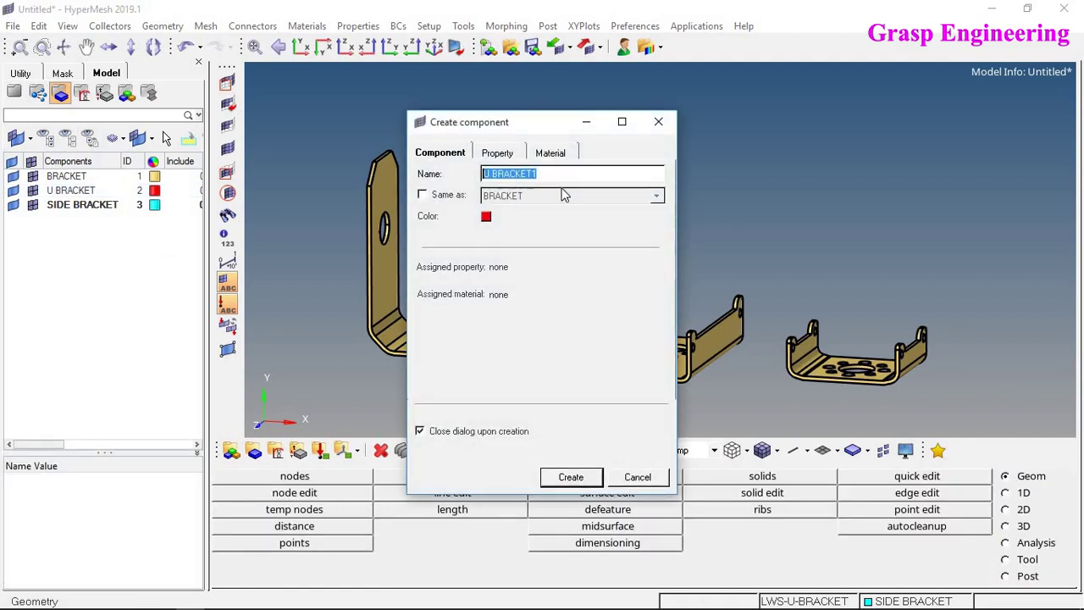
type("END BRACKET")
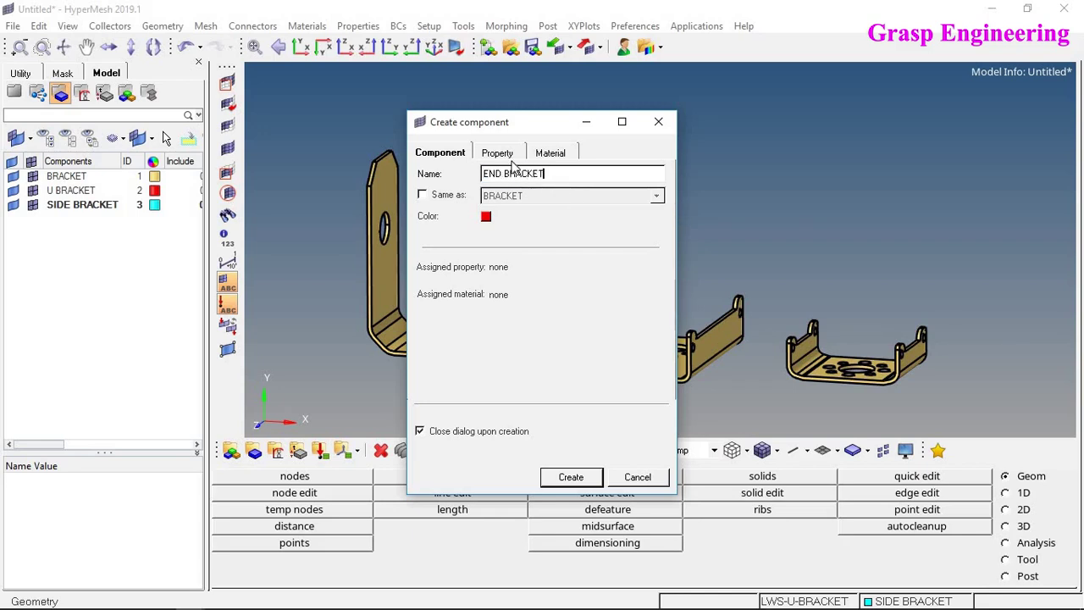
left_click(486, 216)
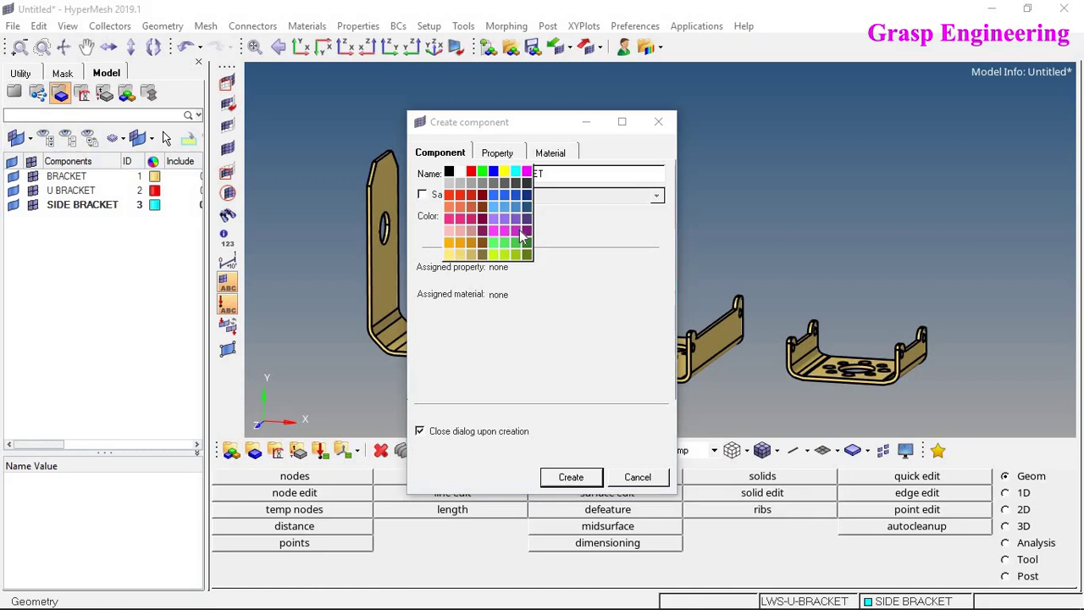
left_click(527, 173)
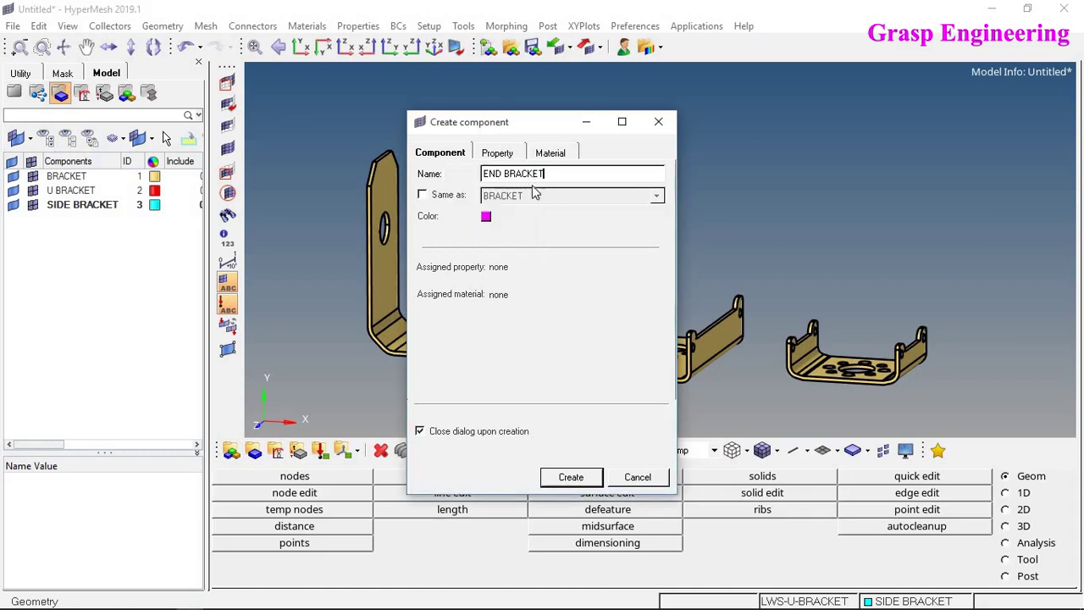
left_click(571, 476)
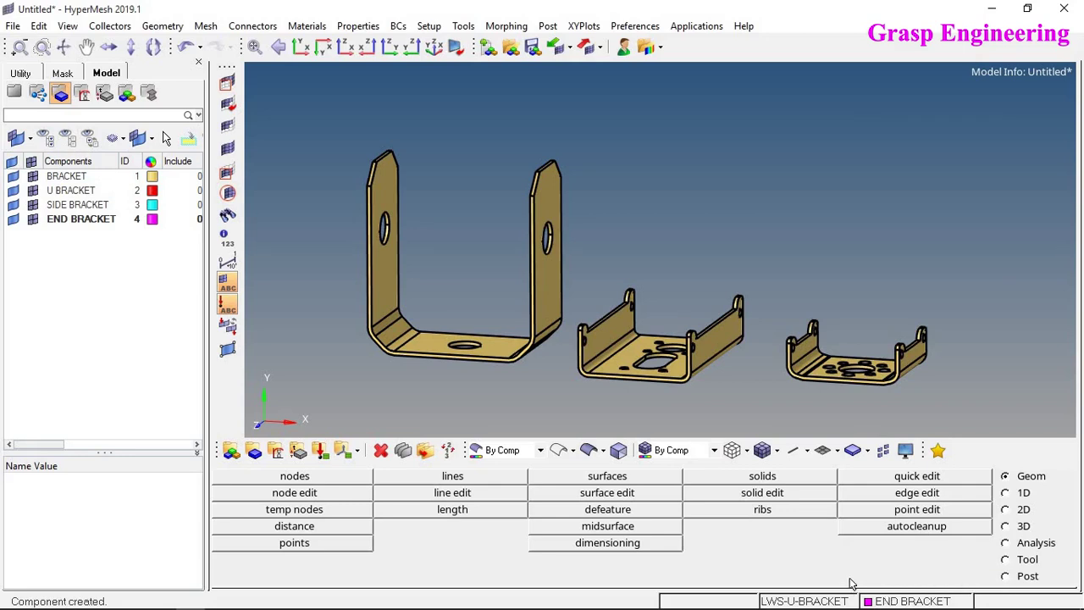
- Make U BRACKET the current component and move the tall U-shaped bracket solid into it with Organize
left_click(881, 602)
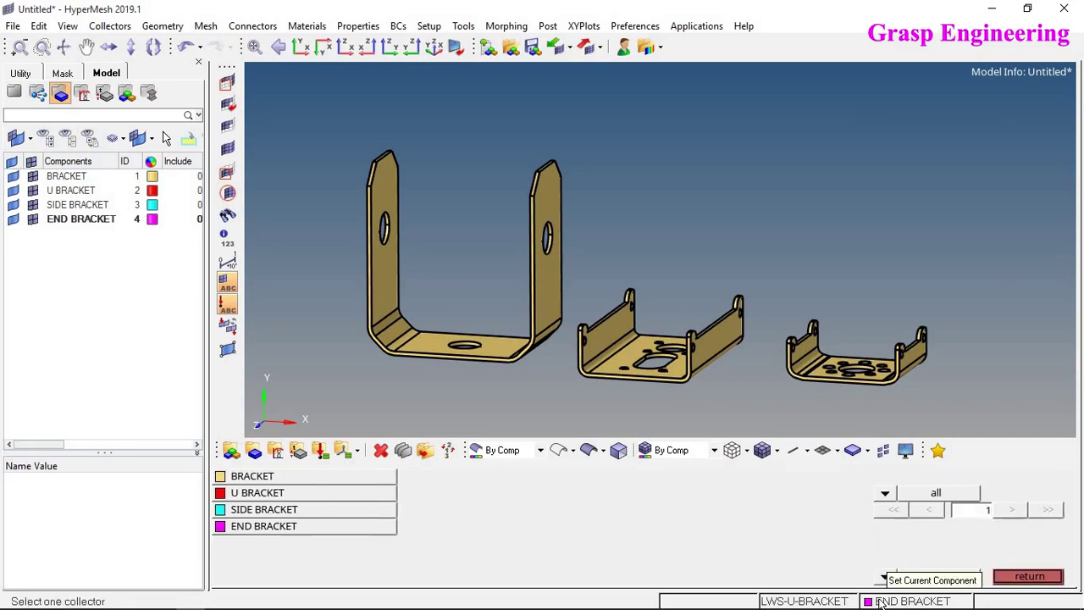
left_click(270, 492)
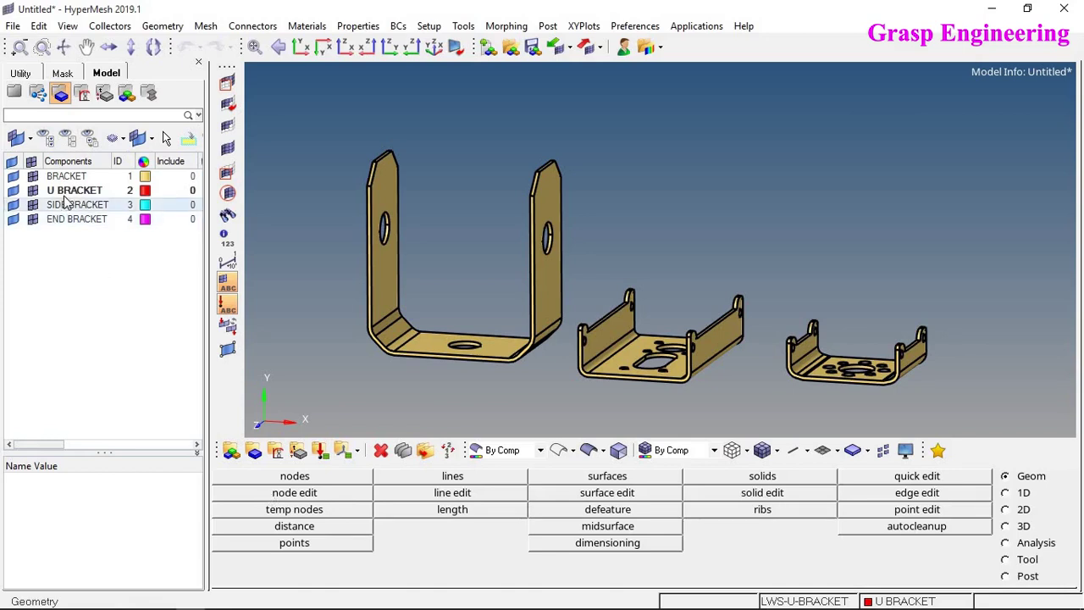
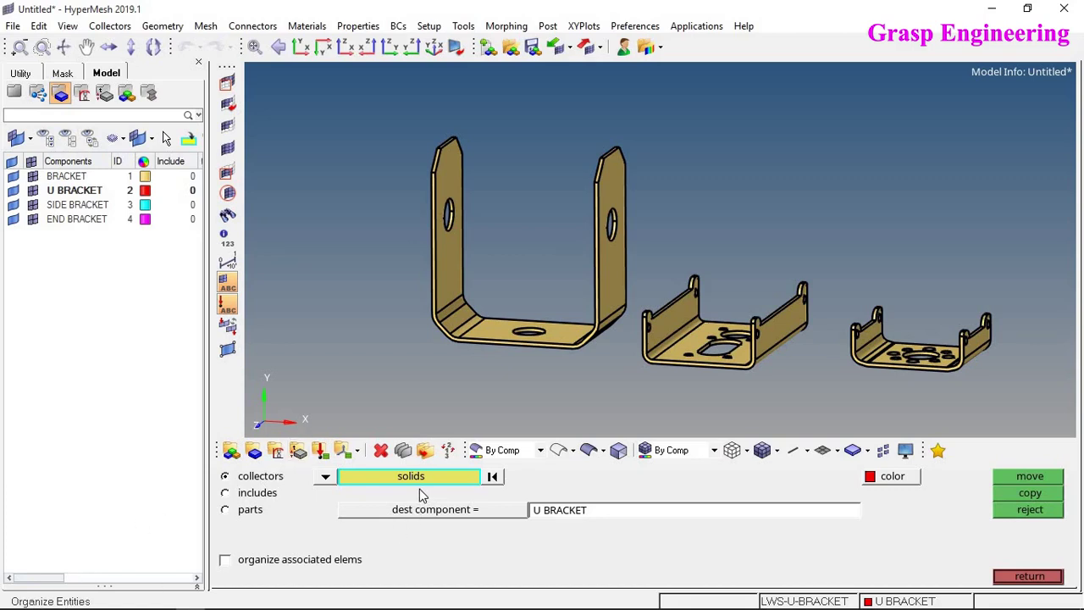
left_click(325, 477)
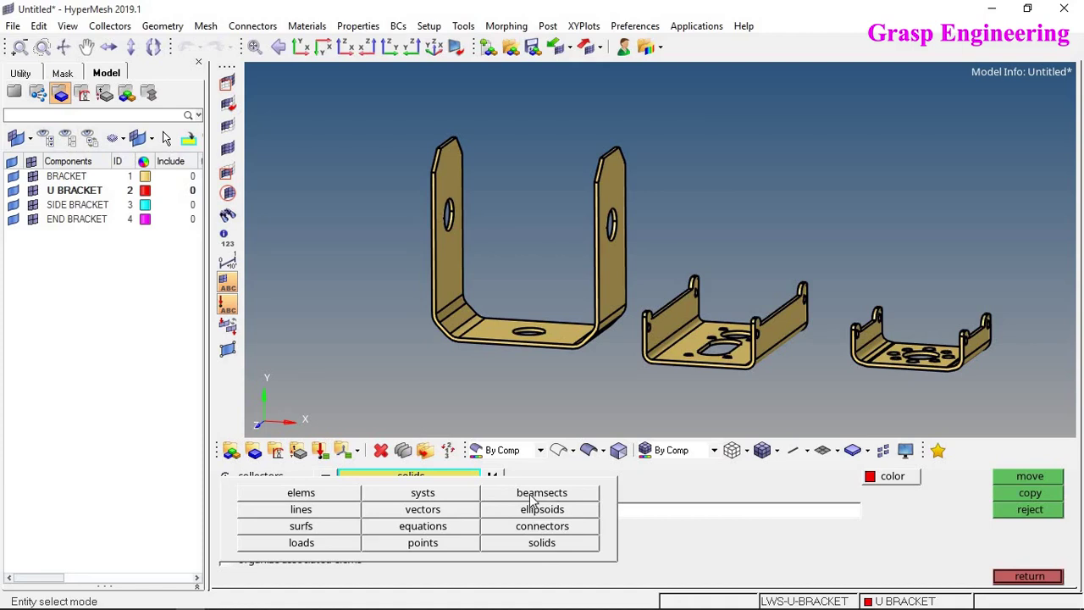
left_click(548, 551)
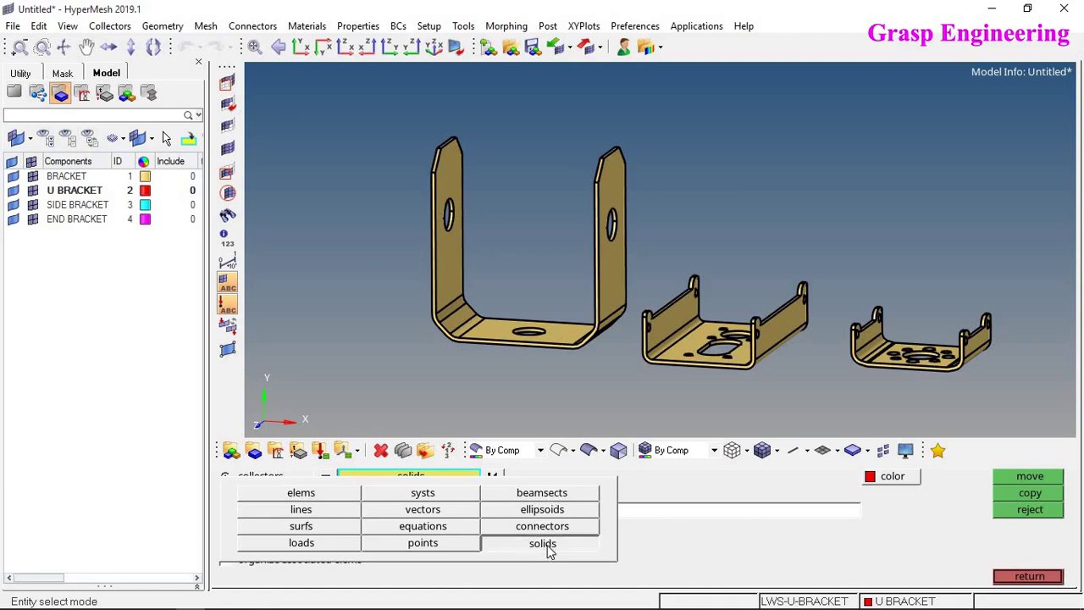
left_click(577, 345)
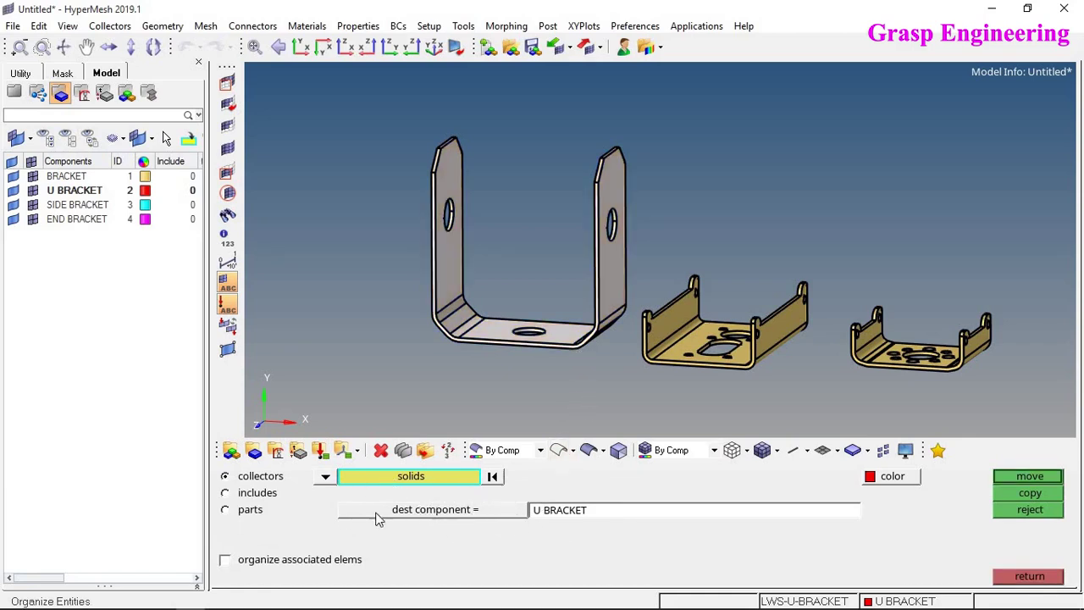
left_click(428, 512)
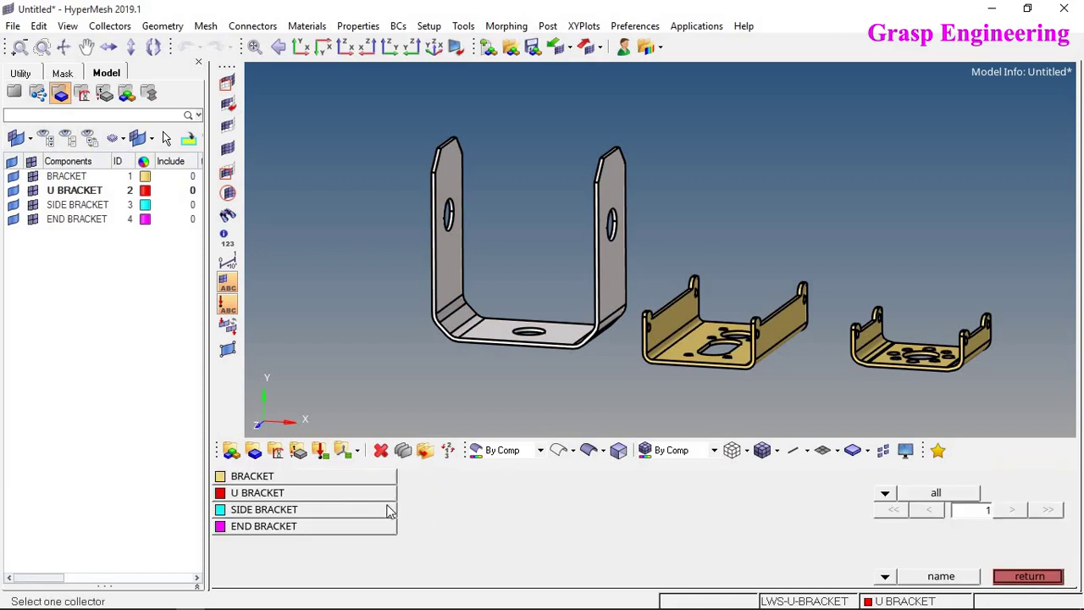
left_click(256, 493)
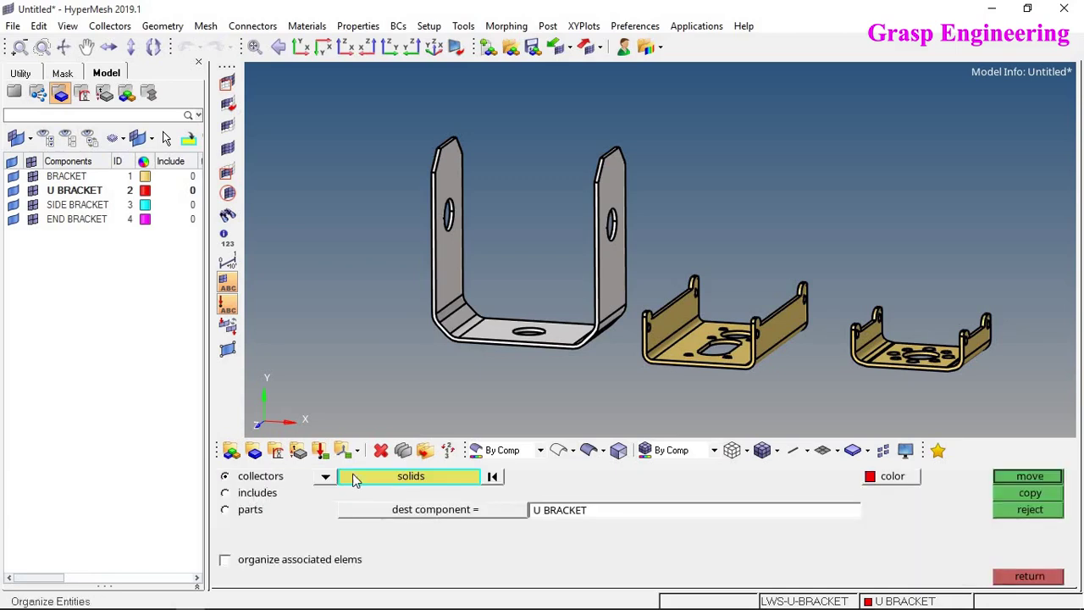
left_click(1007, 475)
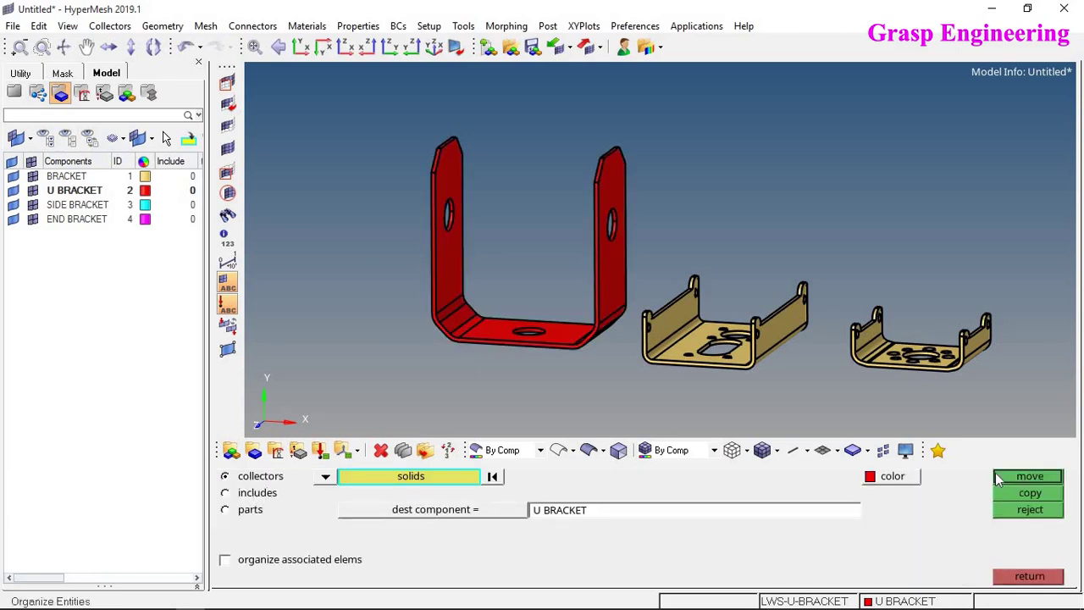
- Reject the move of the tall U-shaped solid and move it into U BRACKET again
left_click(1031, 513)
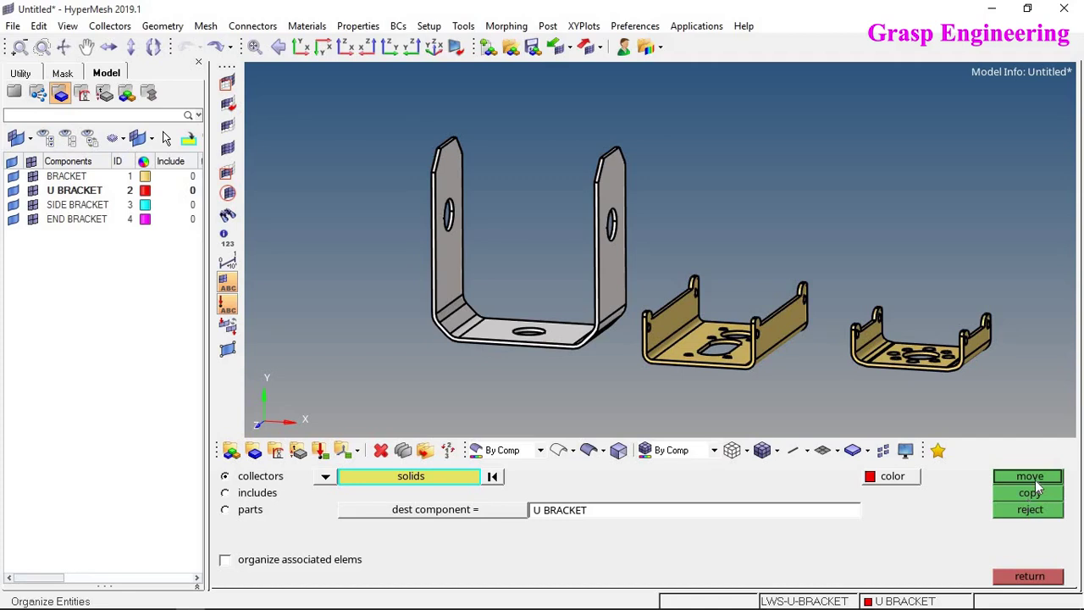
left_click(1034, 478)
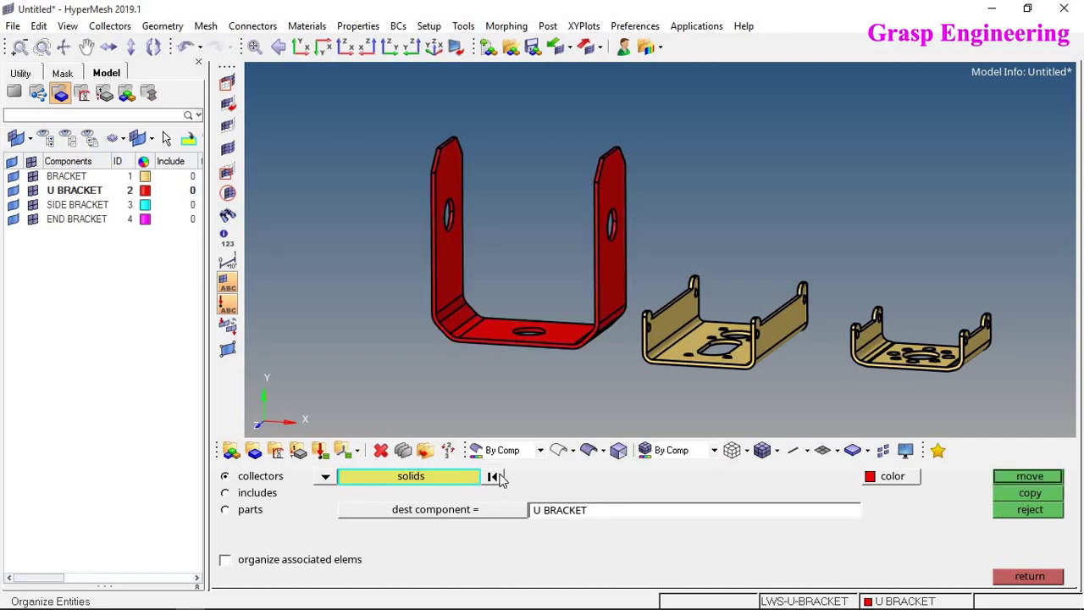
- Move the middle bracket solid into the SIDE BRACKET component with Organize
left_click(749, 341)
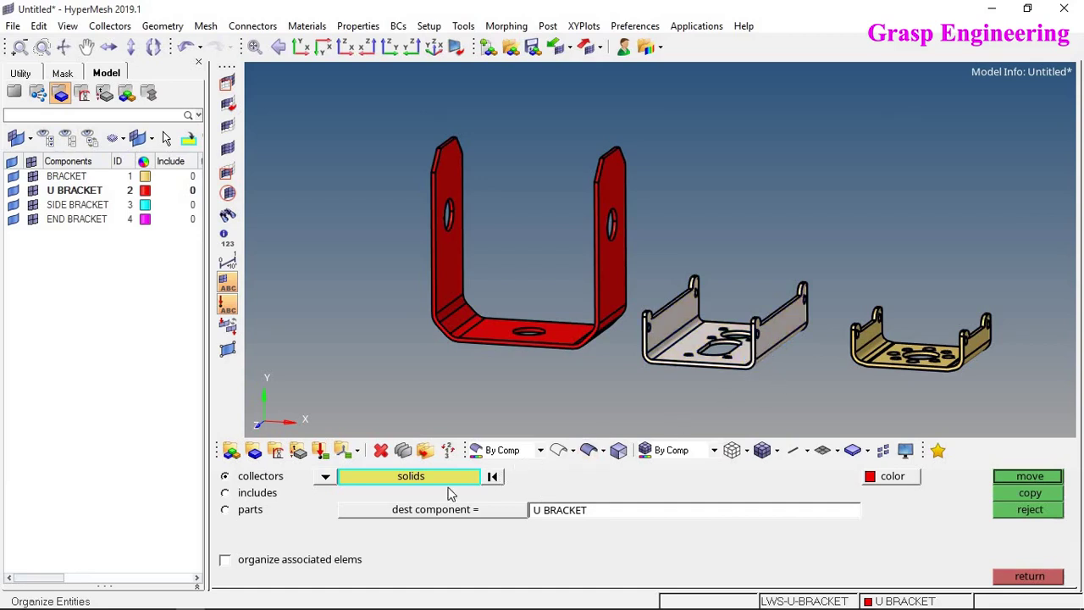
left_click(423, 510)
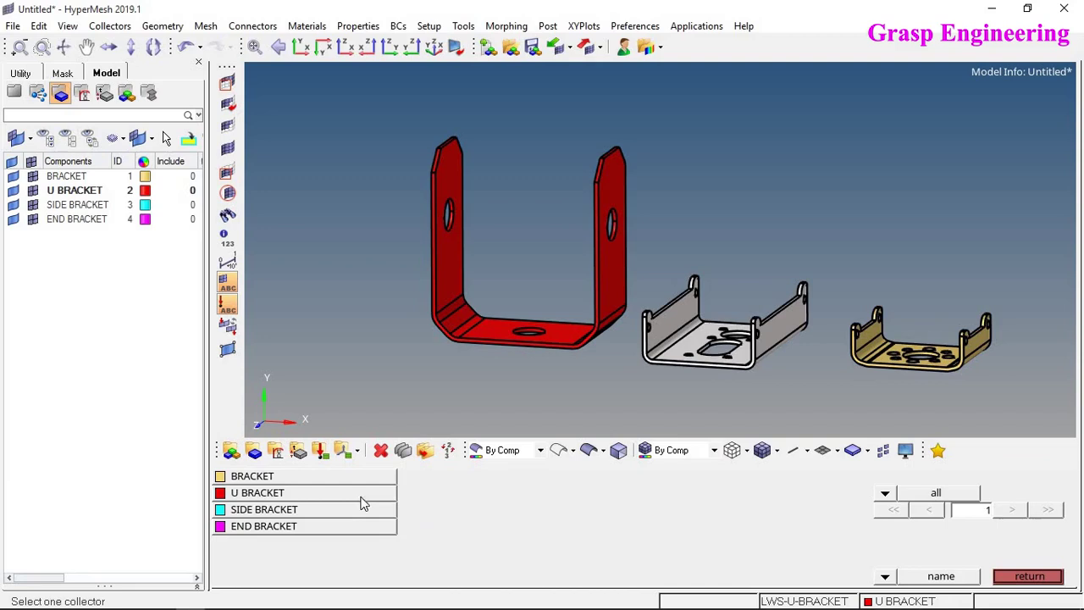
left_click(241, 509)
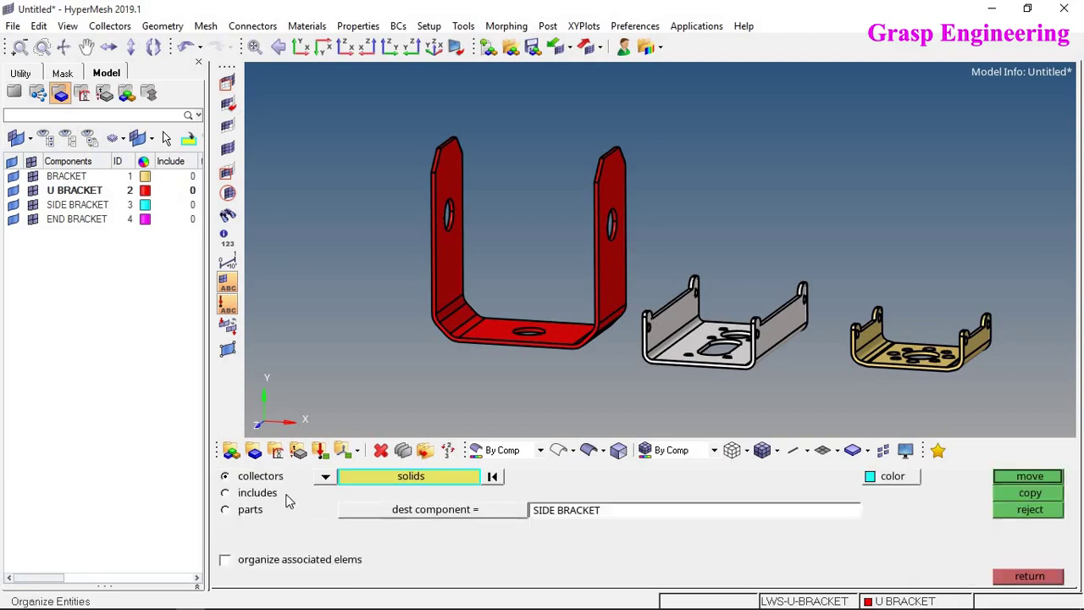
left_click(1029, 477)
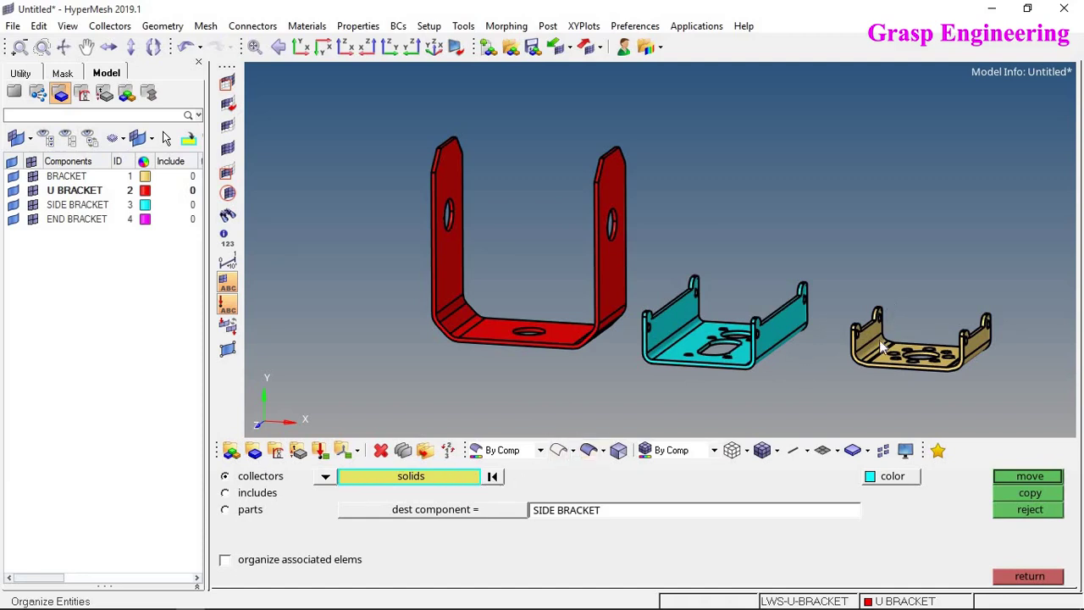
- Organize by surfs and move the inner side-wall surface of the smallest bracket into the END BRACKET component
scroll(881, 383, "up", 5)
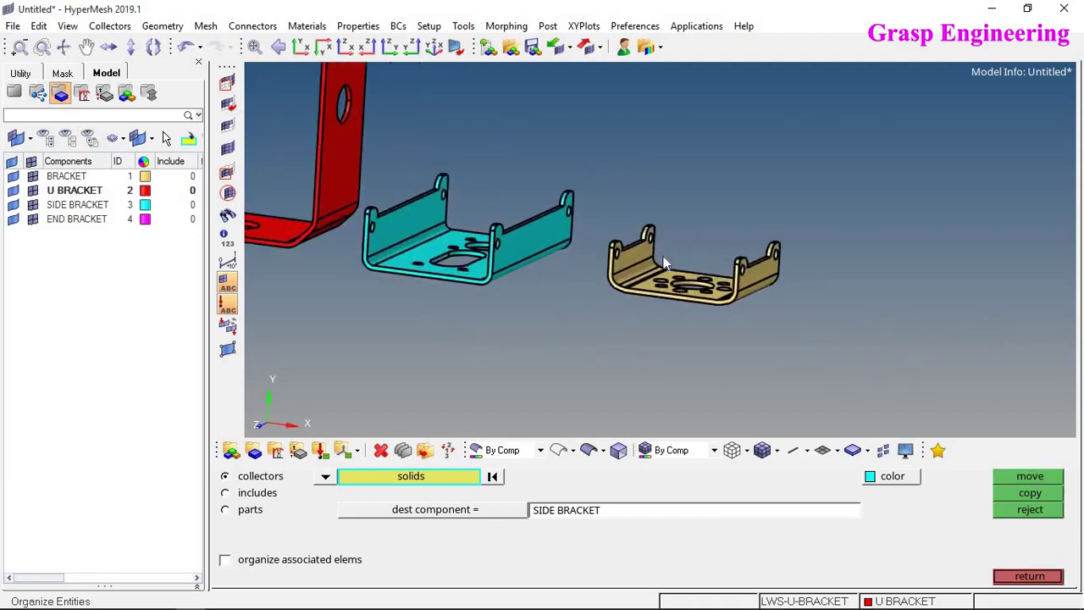
left_click(326, 478)
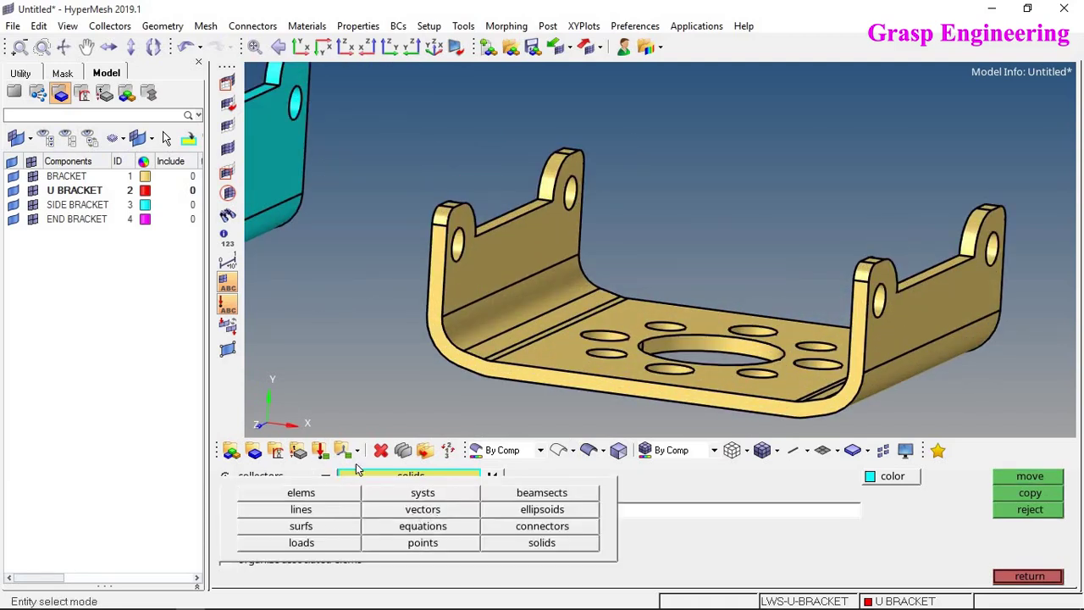
left_click(331, 526)
left_click(484, 287)
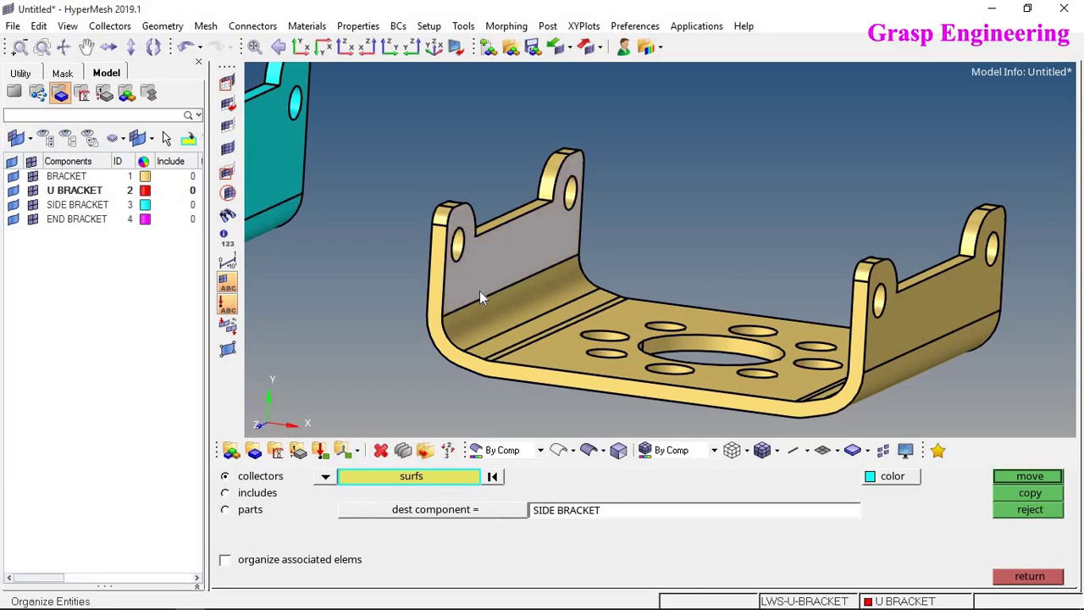
left_click(471, 509)
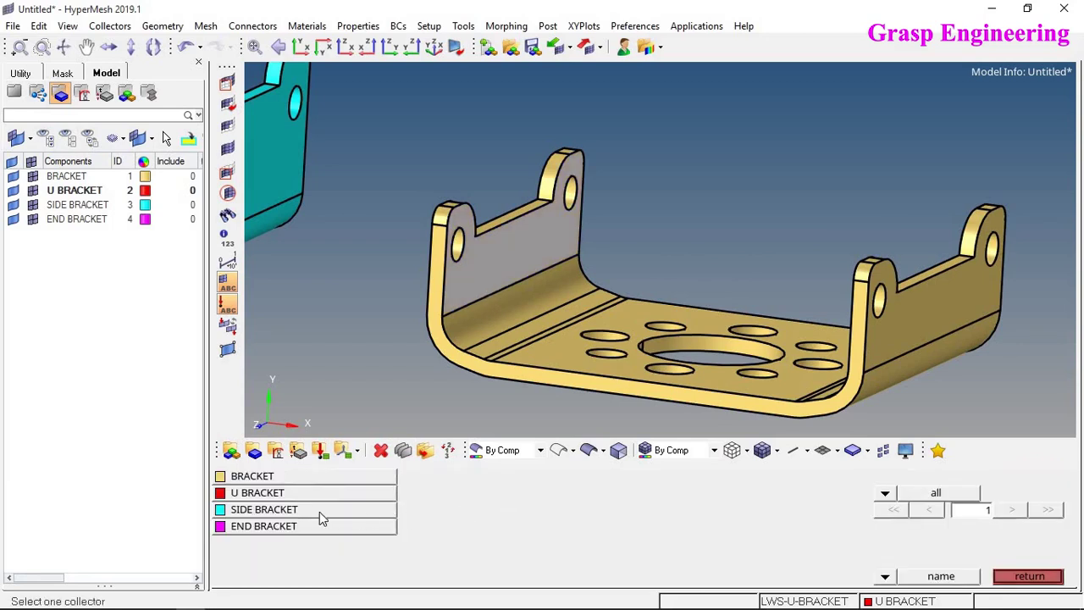
left_click(275, 526)
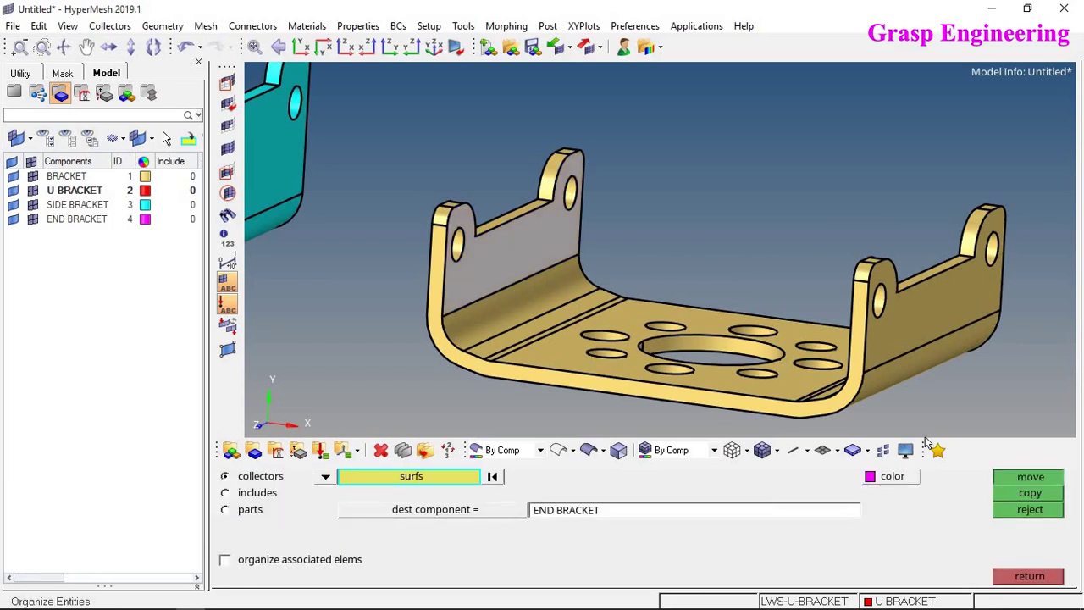
left_click(1028, 476)
scroll(642, 261, "down", 5)
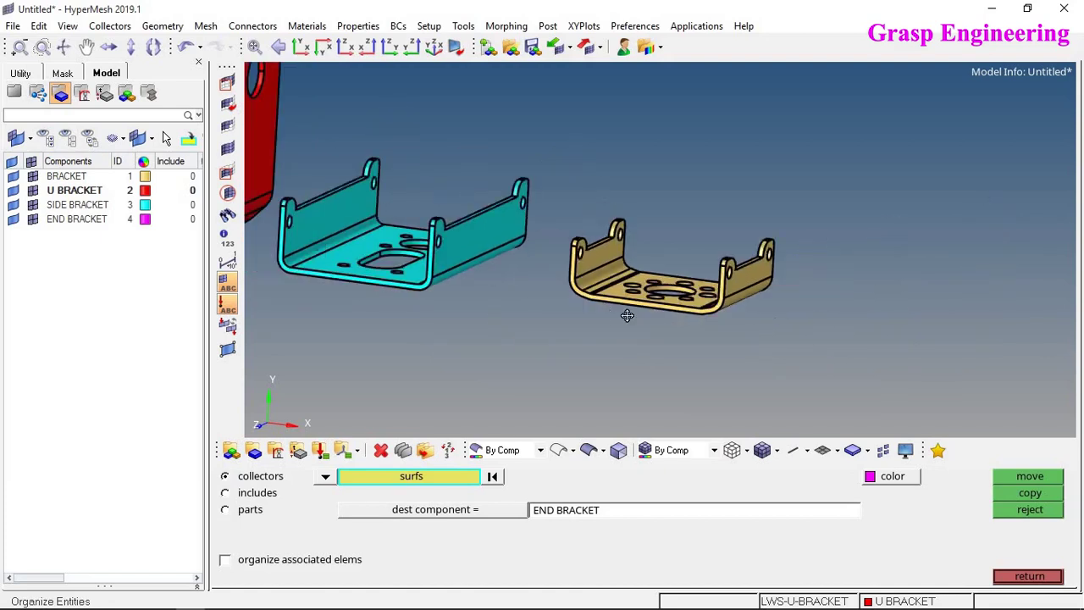
scroll(610, 326, "up", 5)
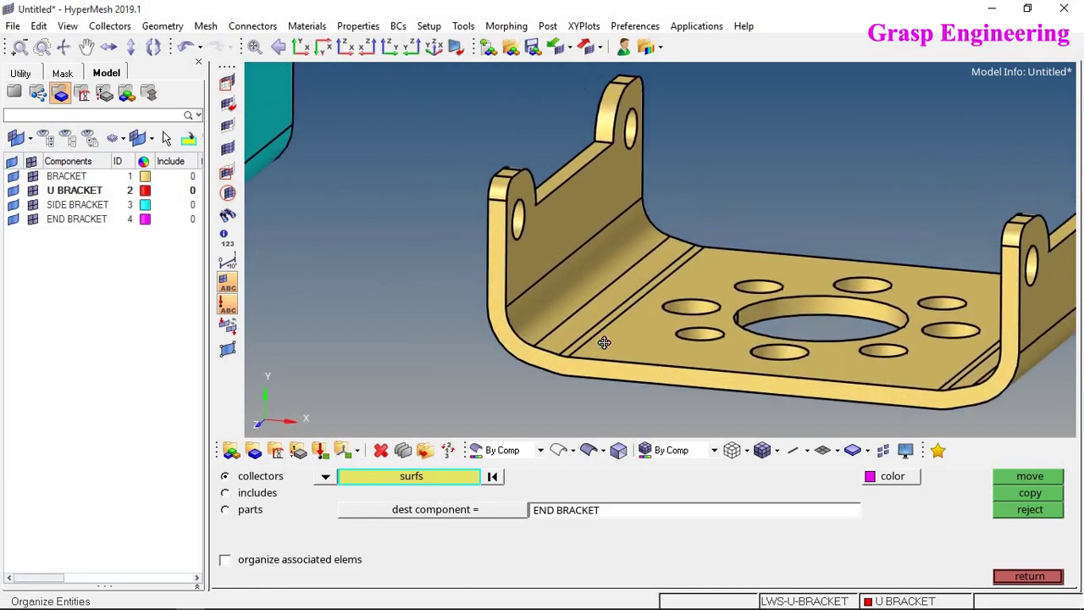
scroll(612, 336, "down", 3)
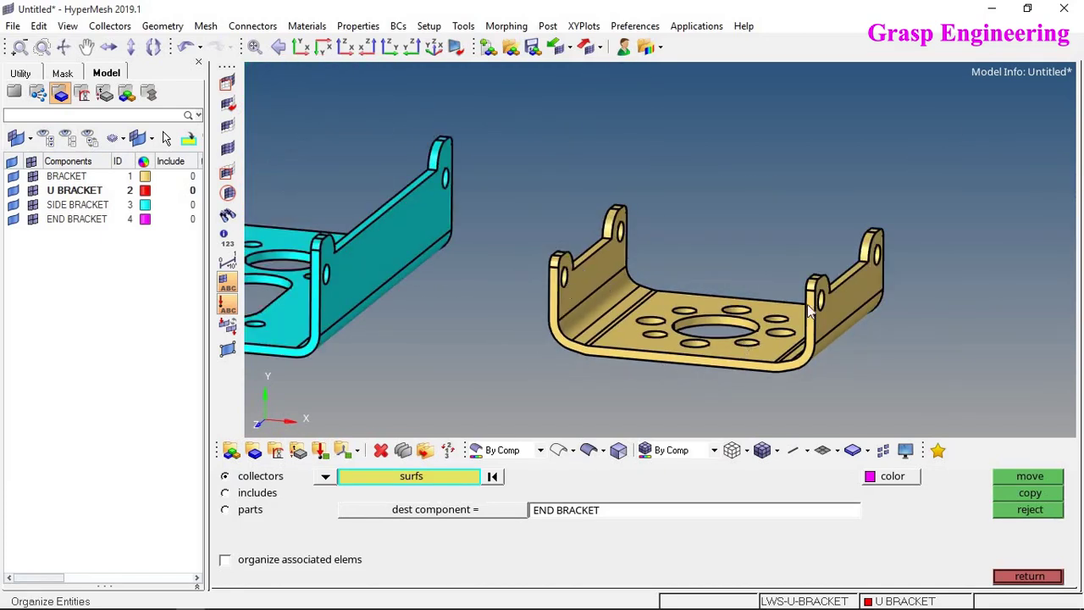
- Try deleting the smallest bracket's solid together with its bounding surfaces and associated elements, and reject the deletion
left_click(381, 450)
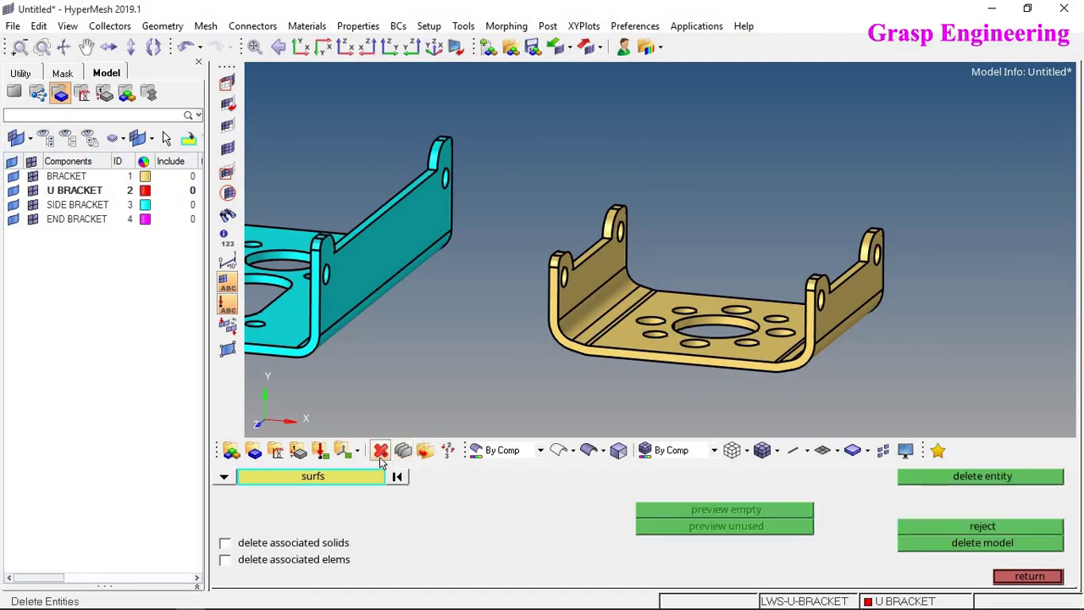
left_click(225, 477)
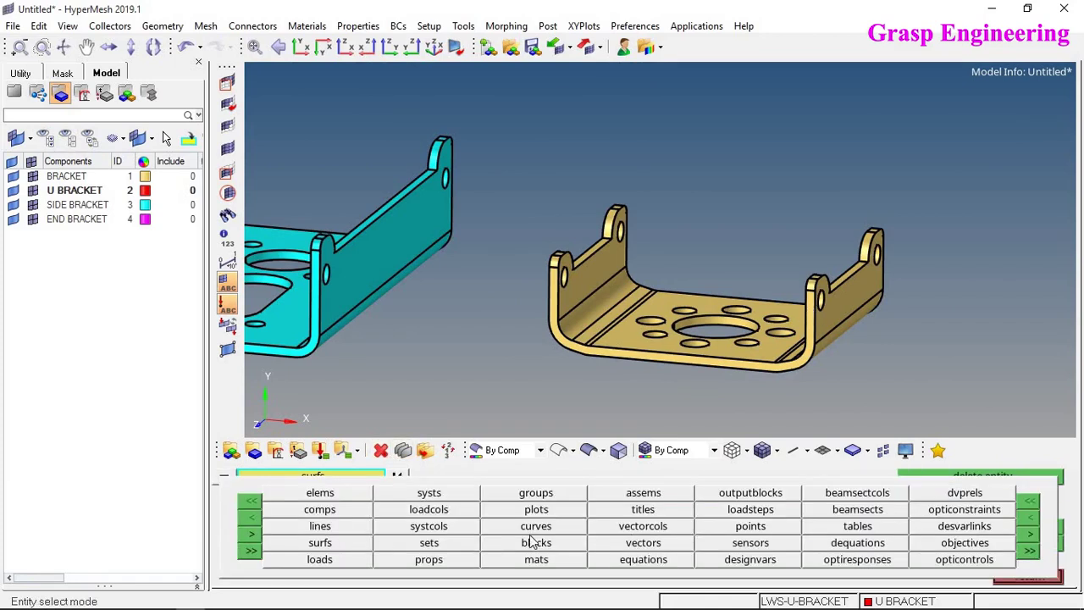
left_click(1022, 550)
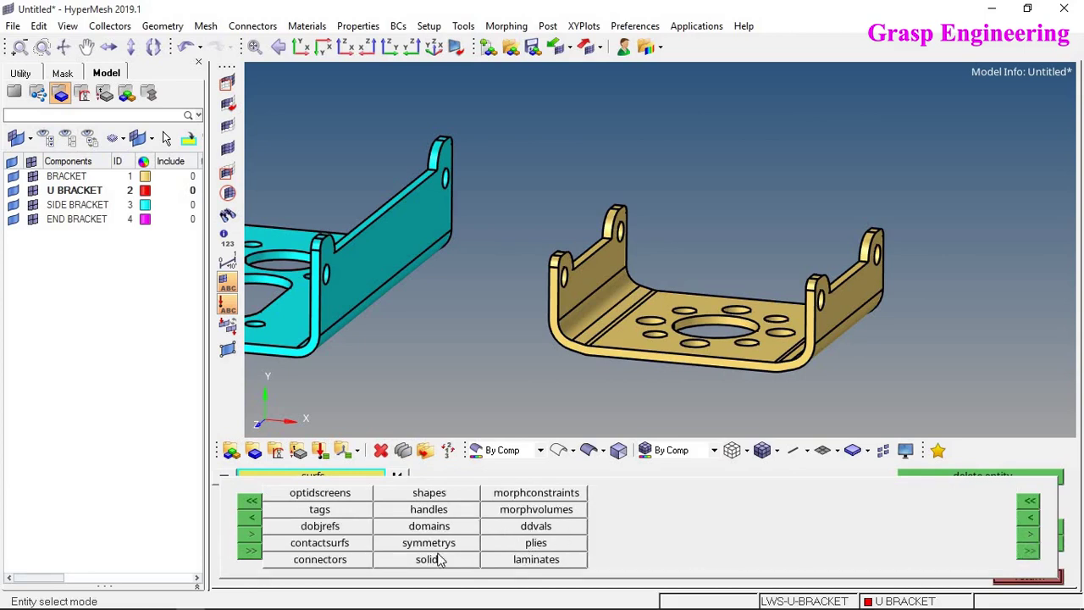
left_click(634, 357)
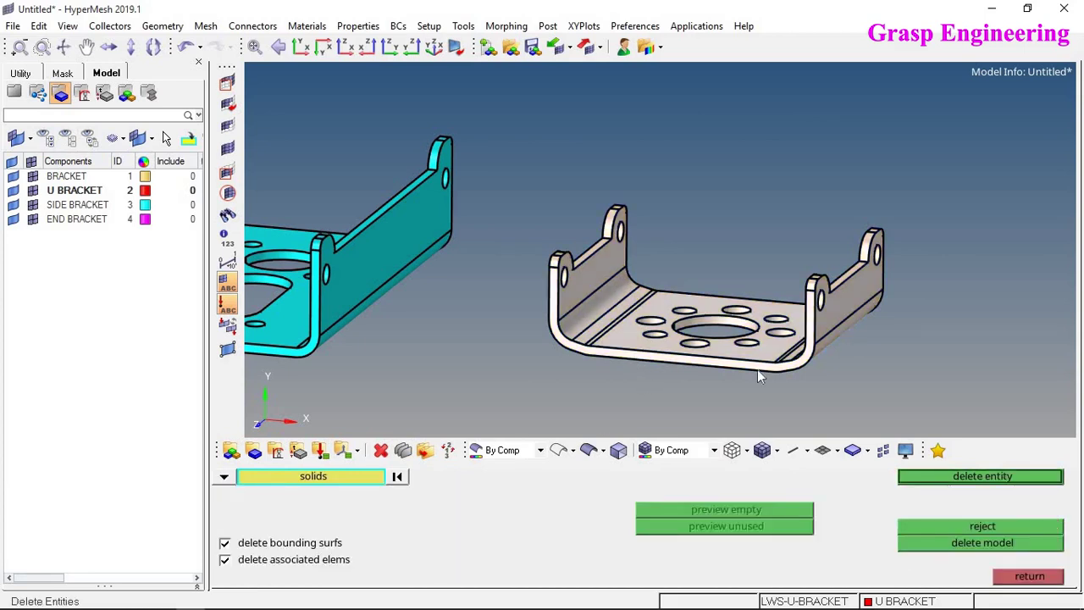
left_click(943, 478)
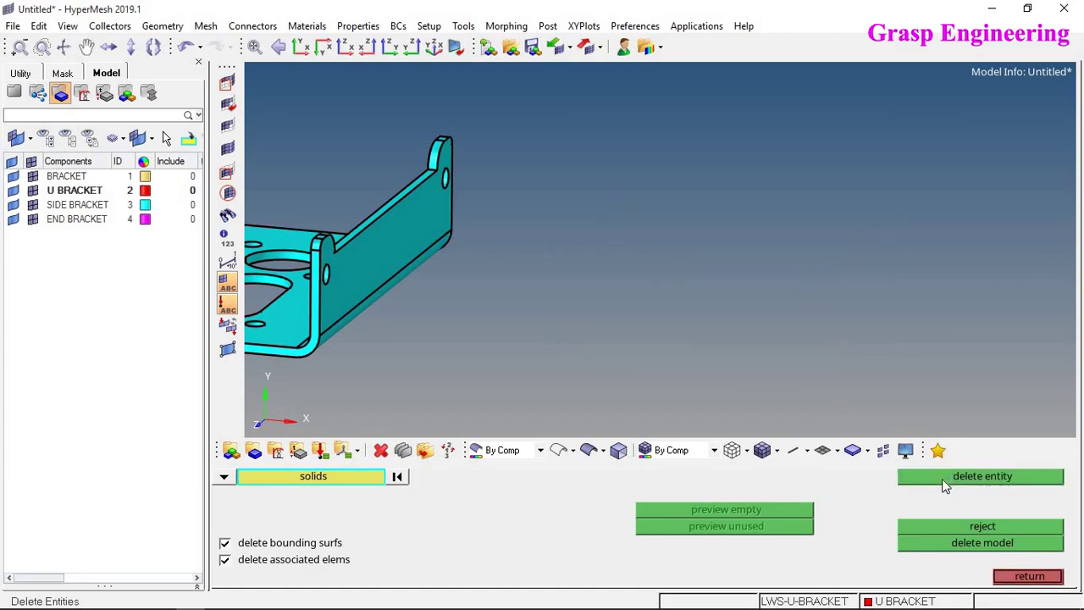
left_click(982, 526)
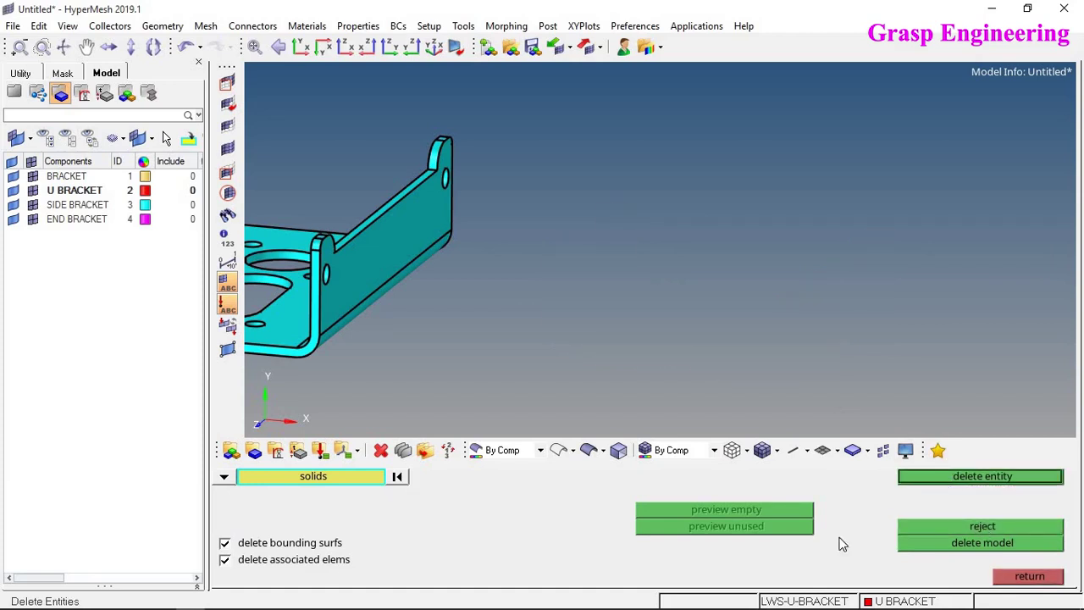
- Delete the smallest bracket's solid with both delete bounding surfs and delete associated elems turned off
left_click(224, 559)
left_click(225, 542)
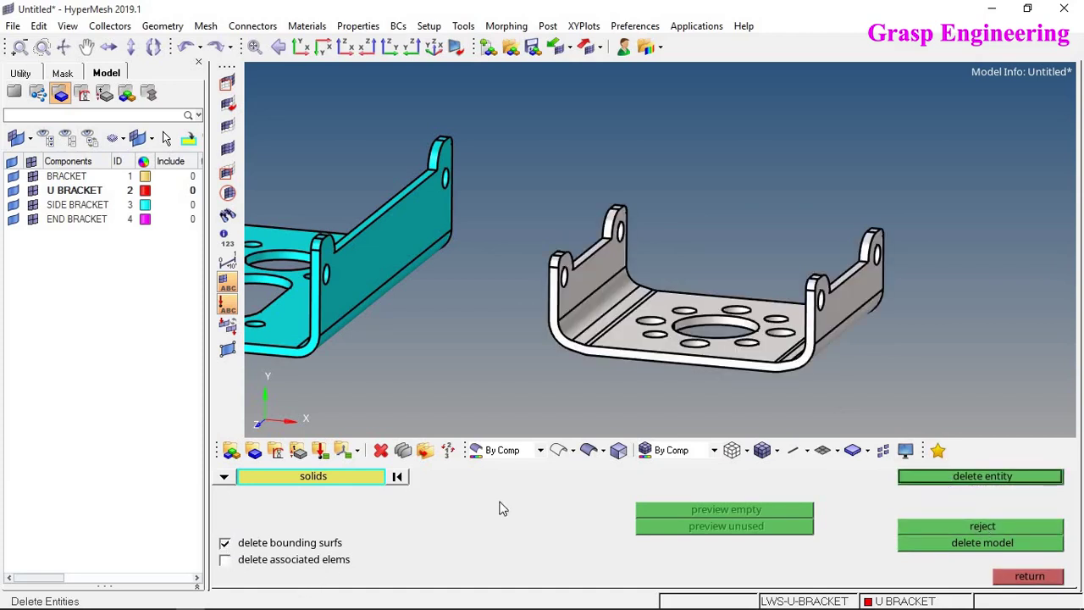
left_click(961, 476)
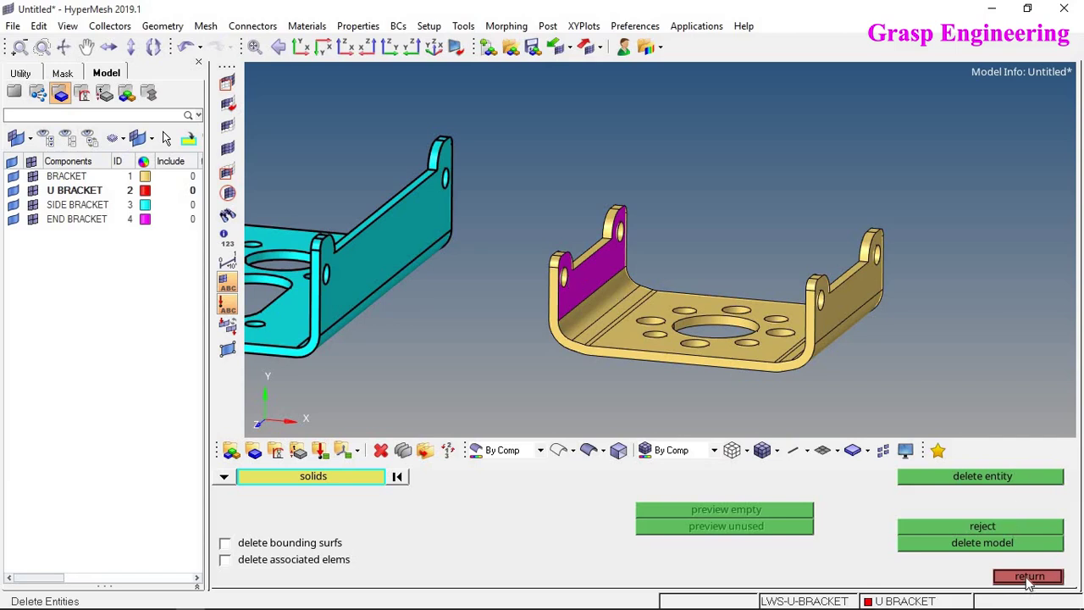
- Select all surfaces of the smallest bracket by attached and move them into the END BRACKET component with Organize
key("shift+F11")
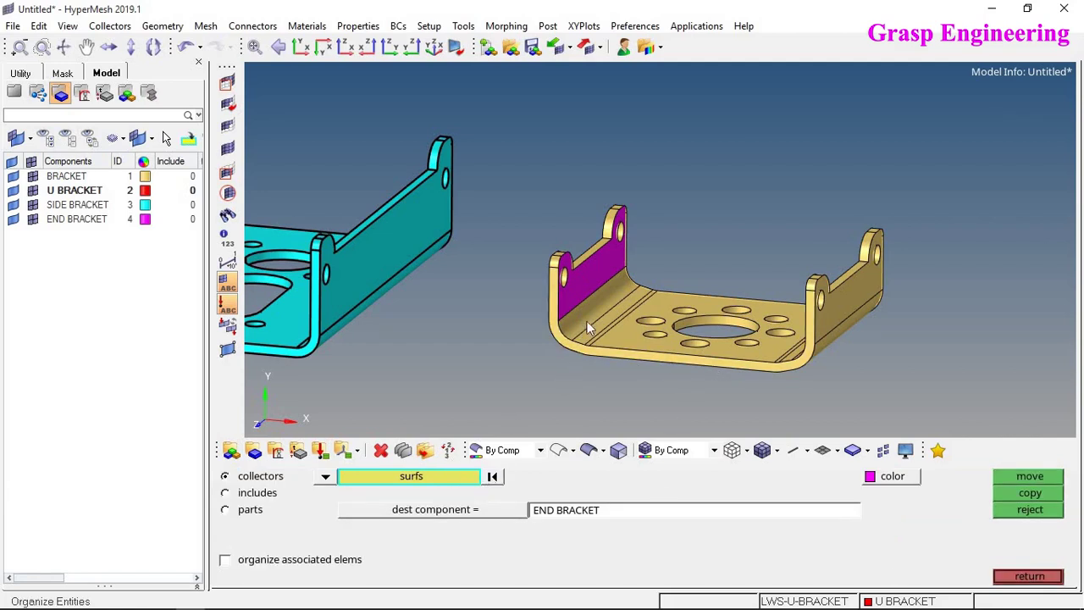
left_click(637, 315)
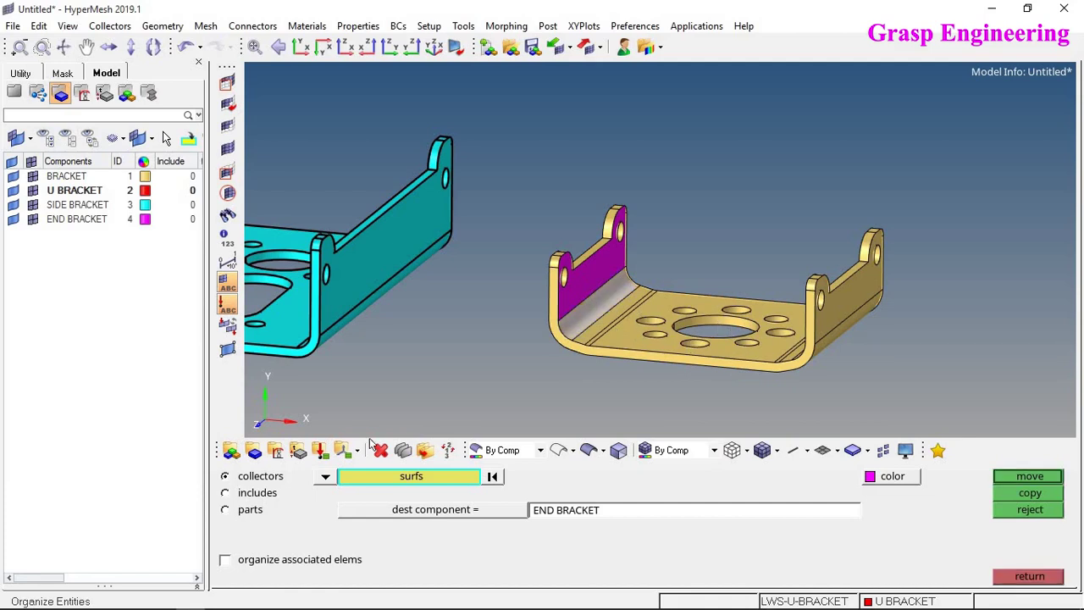
left_click(387, 480)
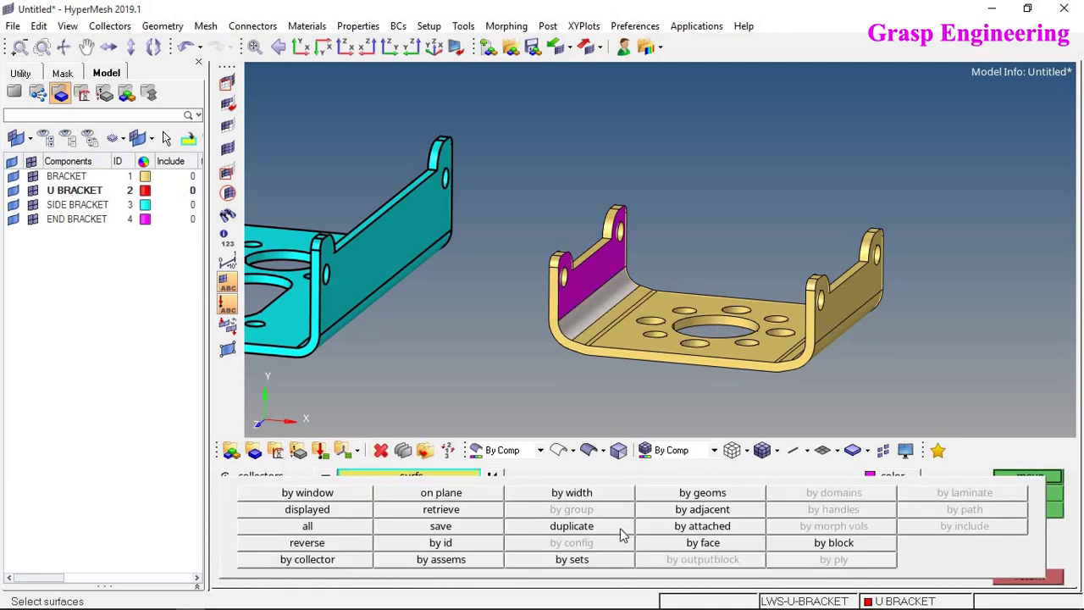
left_click(687, 526)
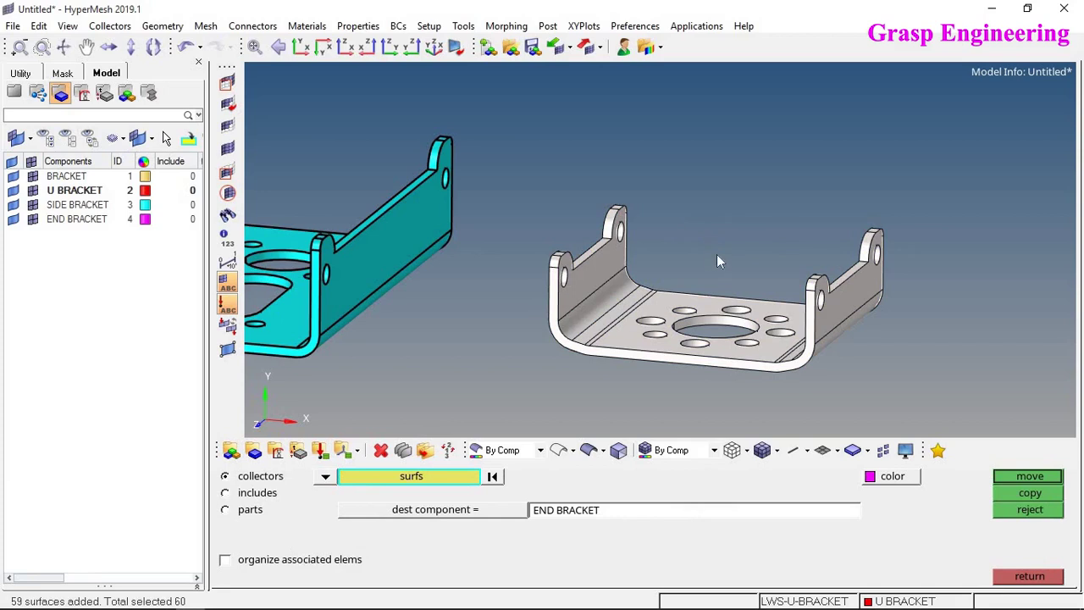
left_click(498, 514)
left_click(271, 528)
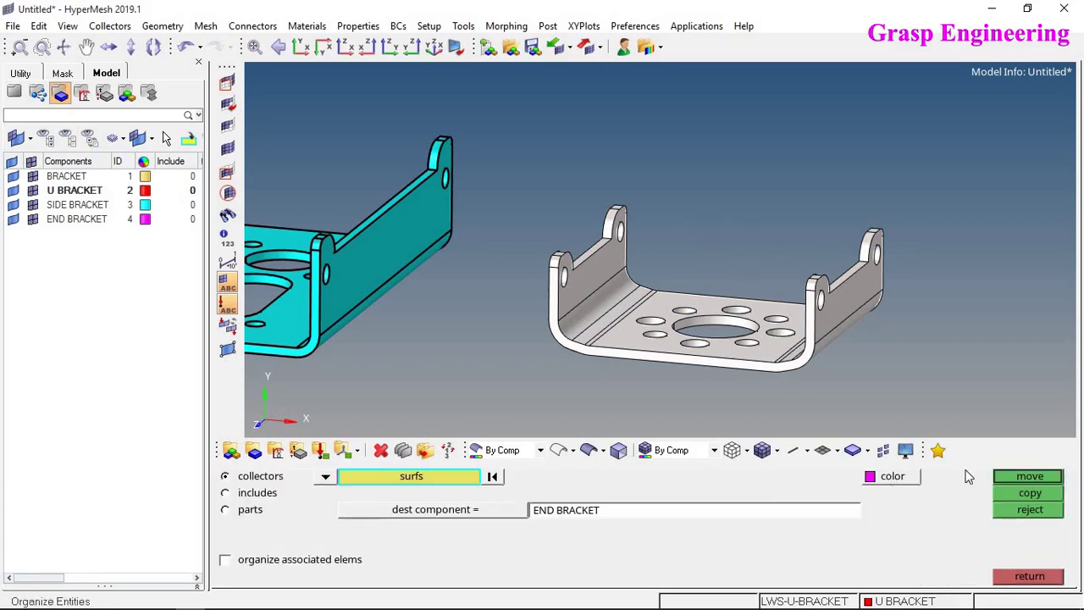
left_click(1025, 476)
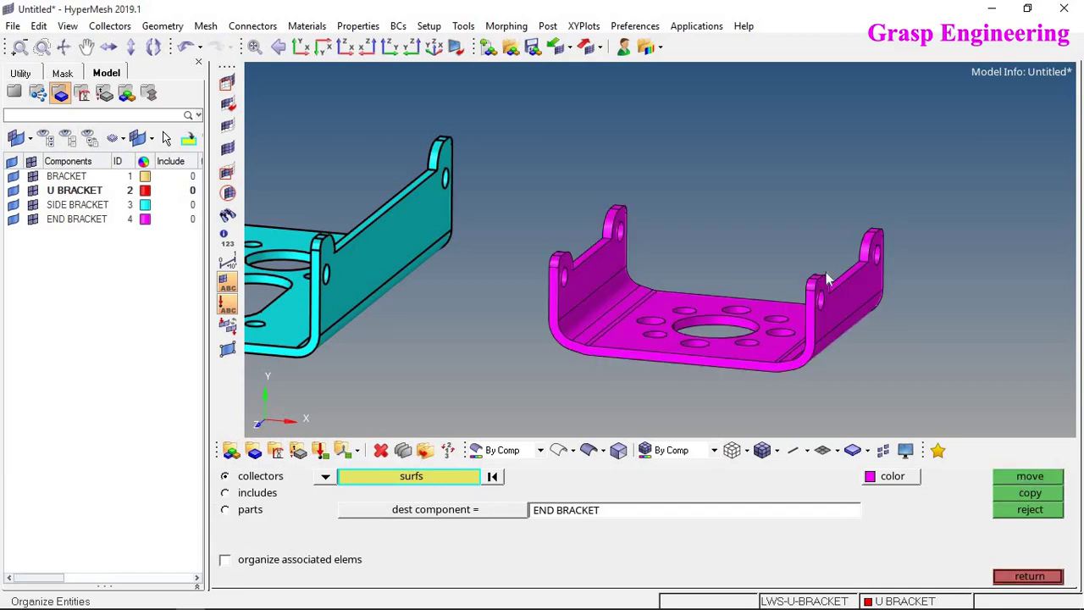
left_click(1015, 578)
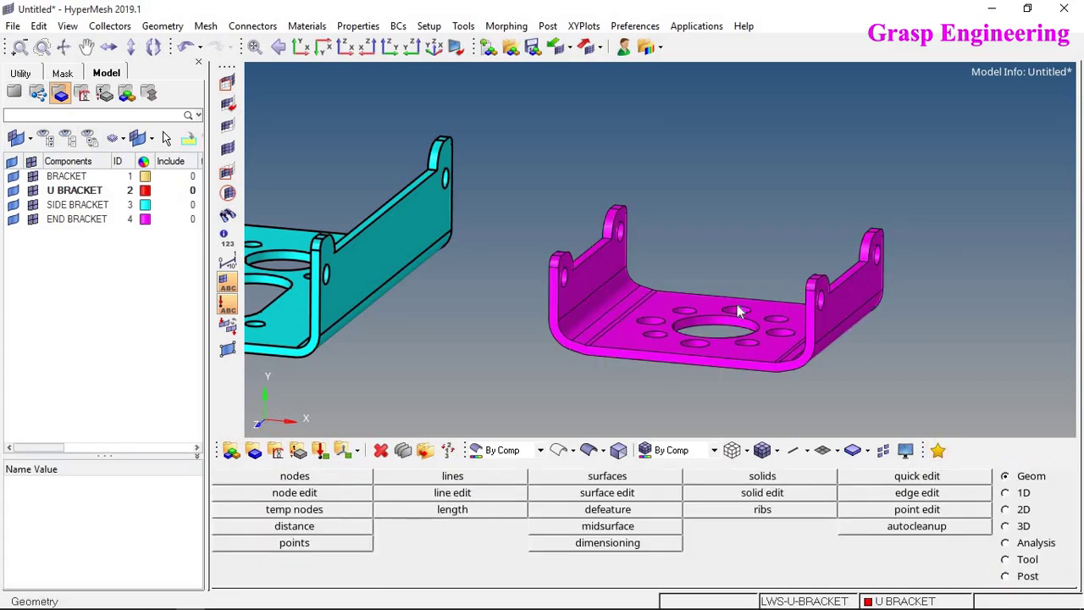
- Check the contents of U BRACKET, SIDE BRACKET and END BRACKET by hiding and reshowing the geometry of each in turn
scroll(743, 301, "down", 2)
scroll(743, 302, "down", 3)
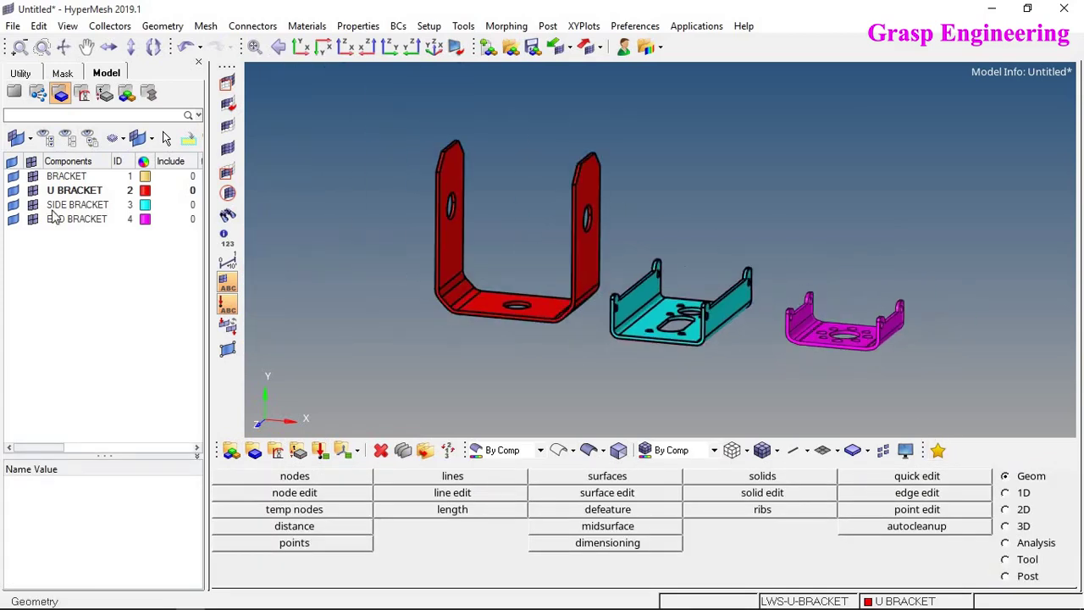
left_click(13, 192)
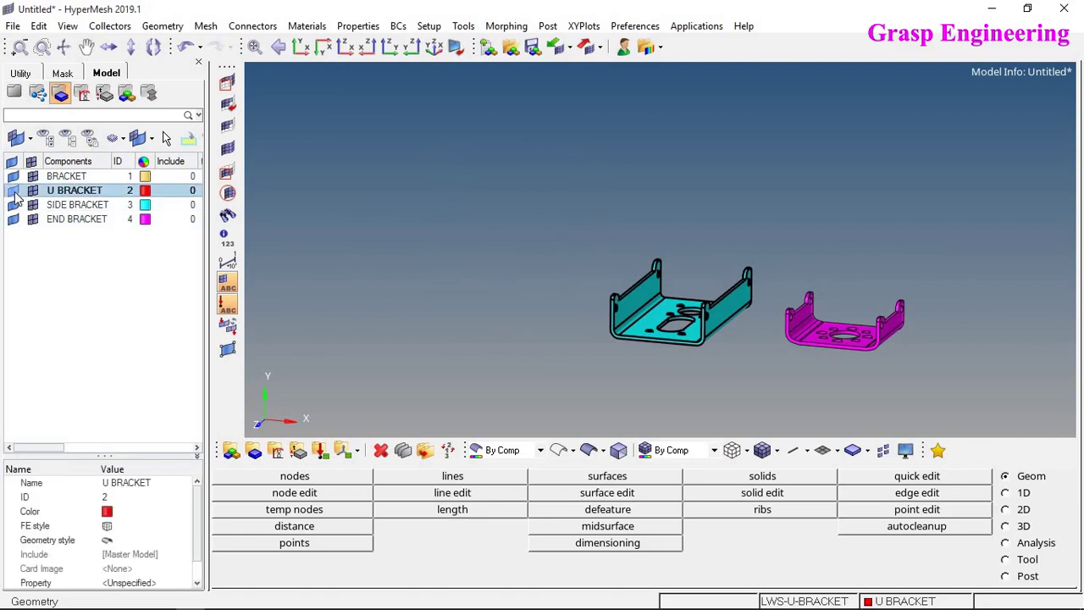
left_click(13, 191)
left_click(14, 206)
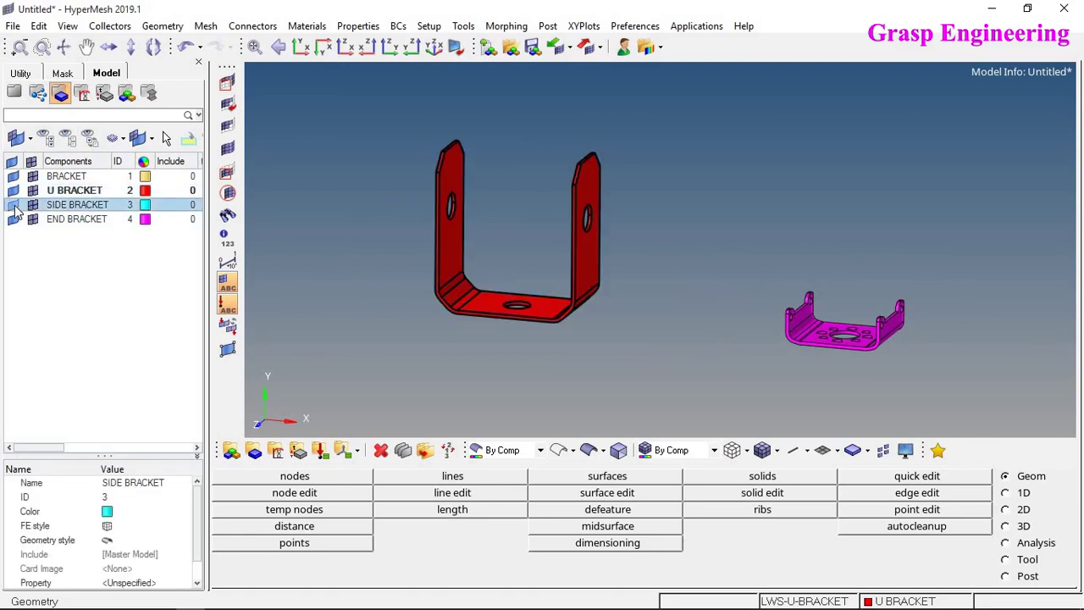
left_click(13, 206)
left_click(13, 220)
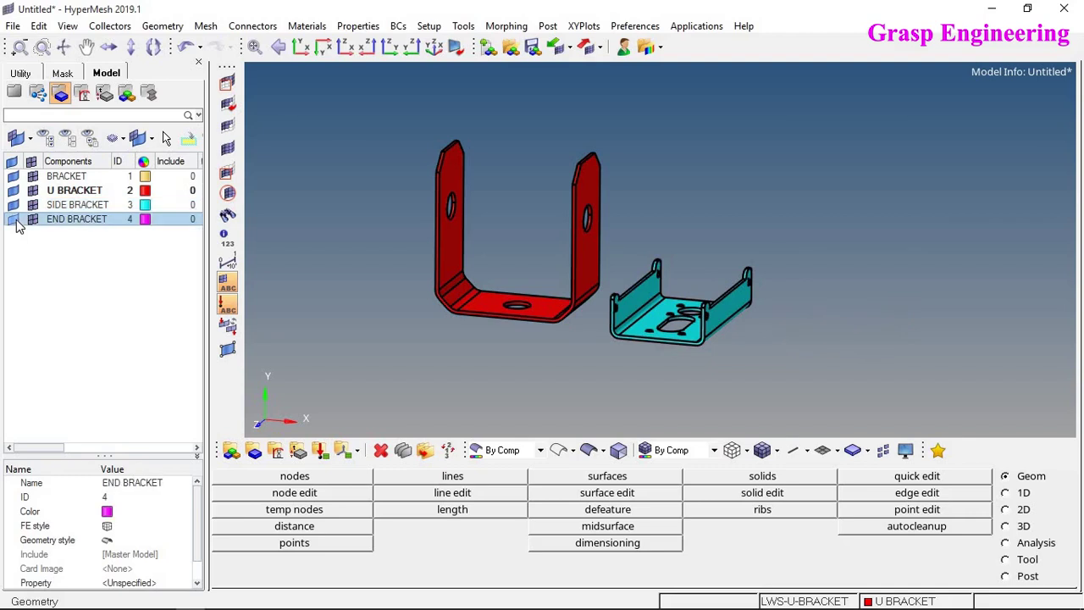
left_click(13, 220)
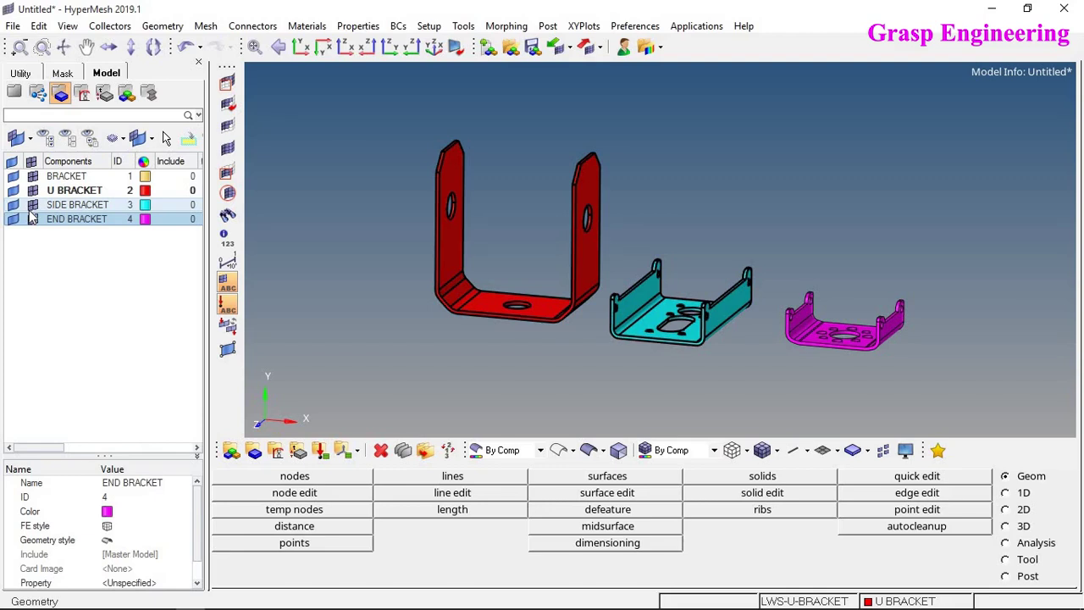
right_click(46, 284)
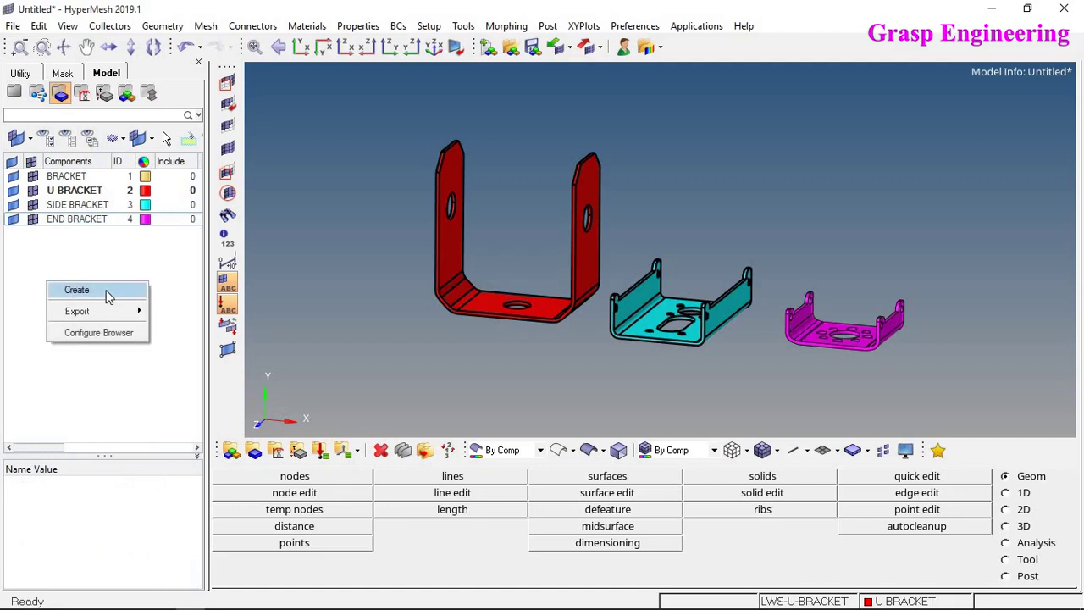
left_click(664, 315)
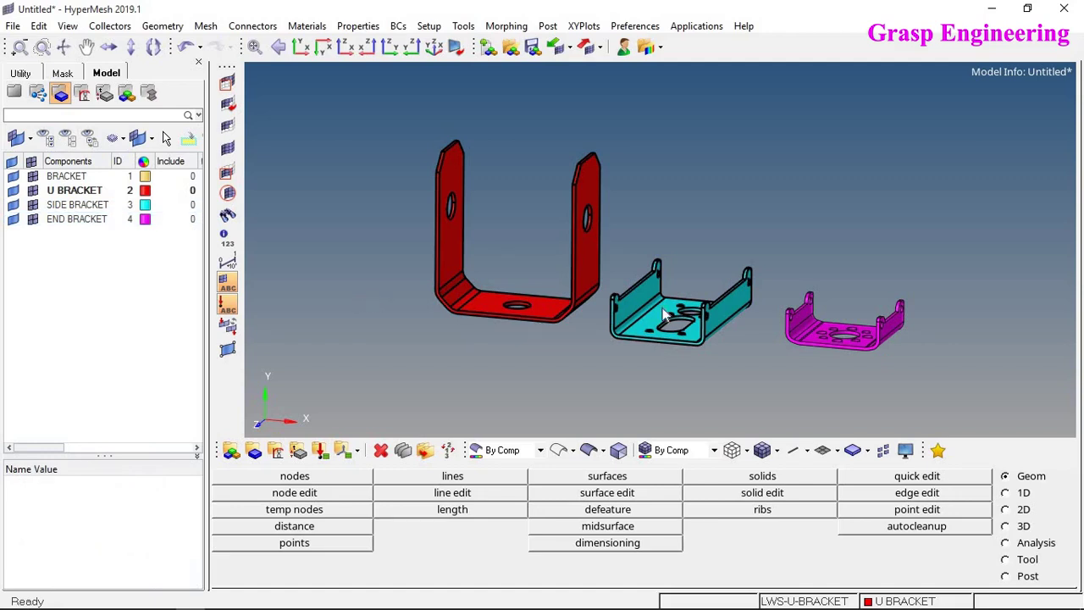
- Update the U BRACKET component's color from red to pink with the component update function
left_click(255, 452)
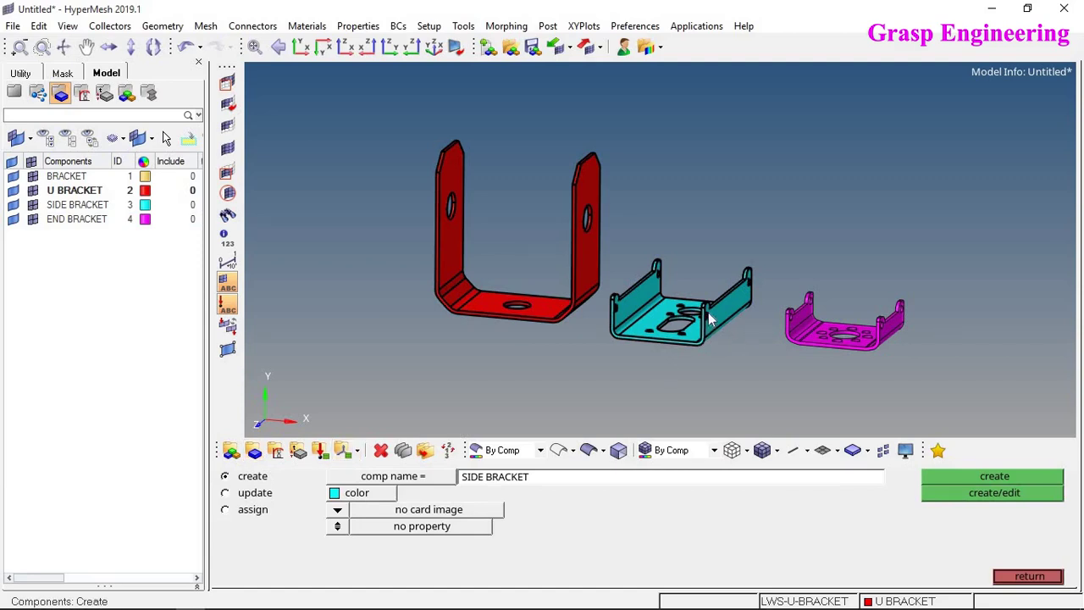
left_click(250, 492)
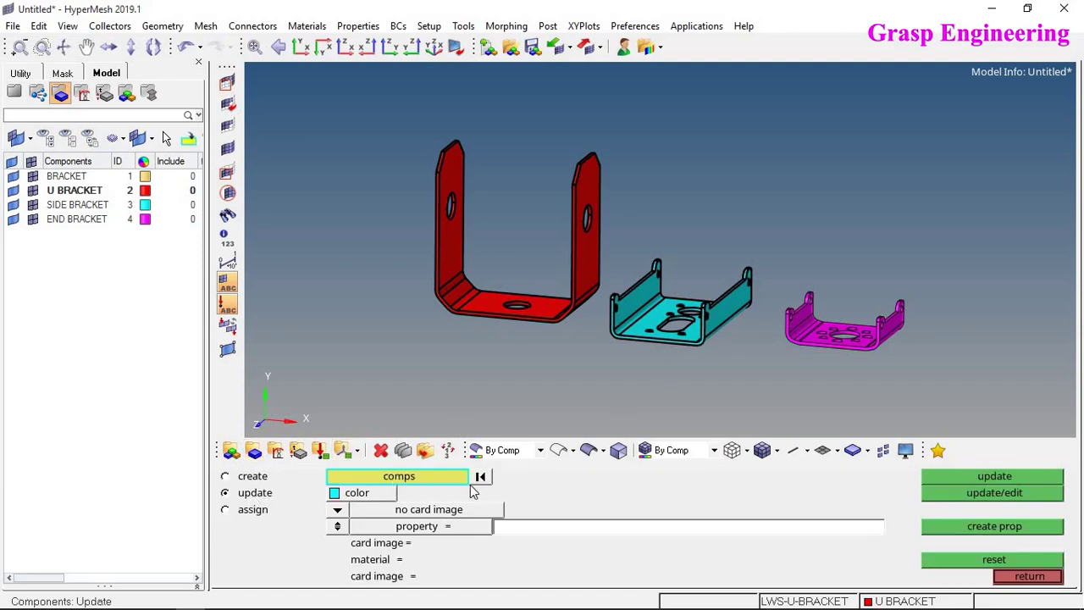
left_click(563, 321)
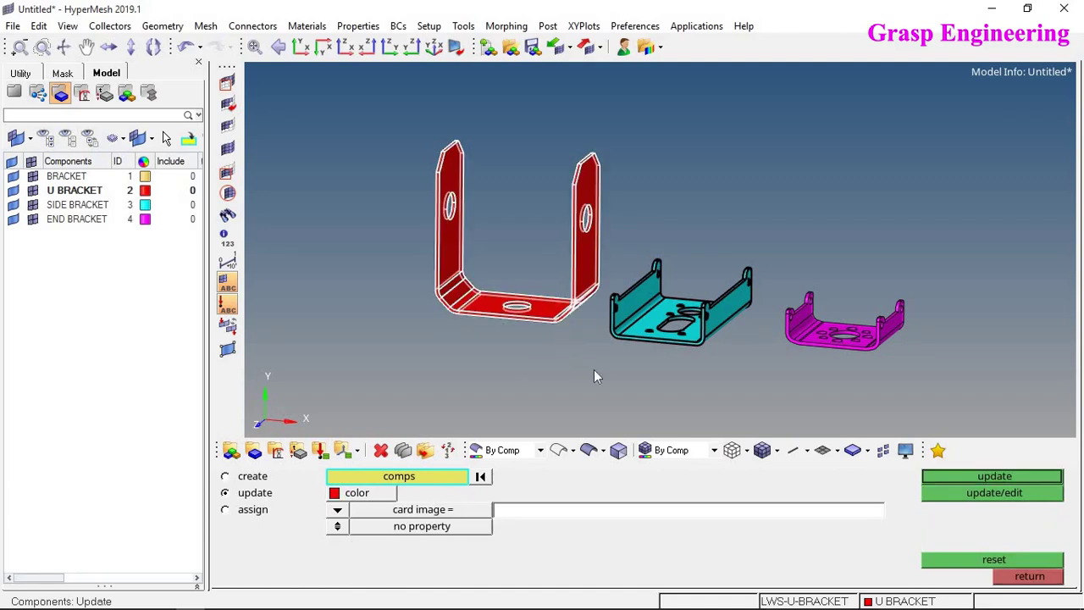
left_click(349, 496)
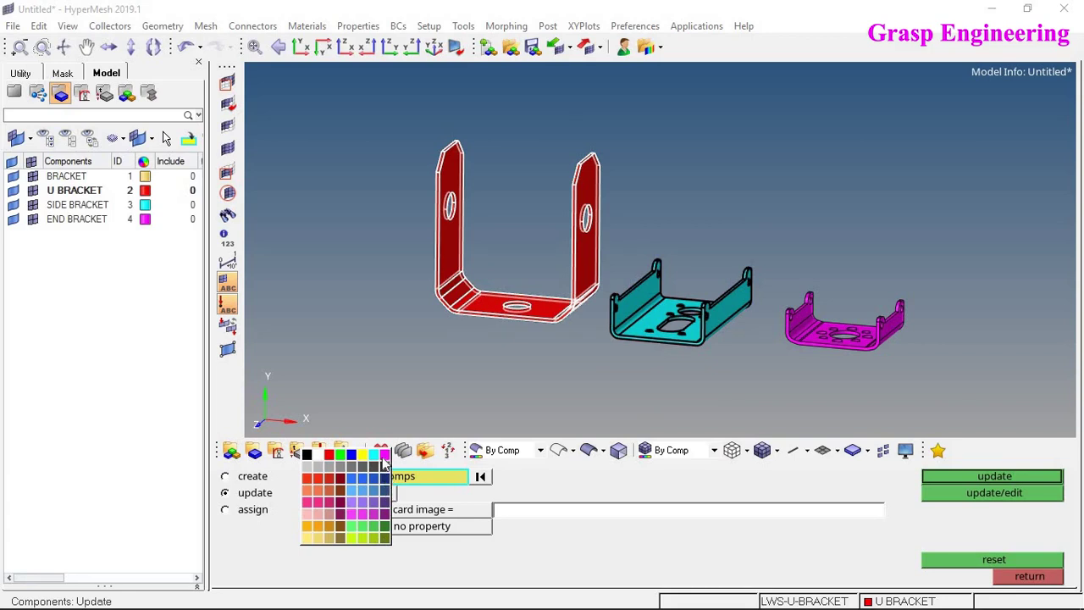
left_click(315, 503)
left_click(985, 477)
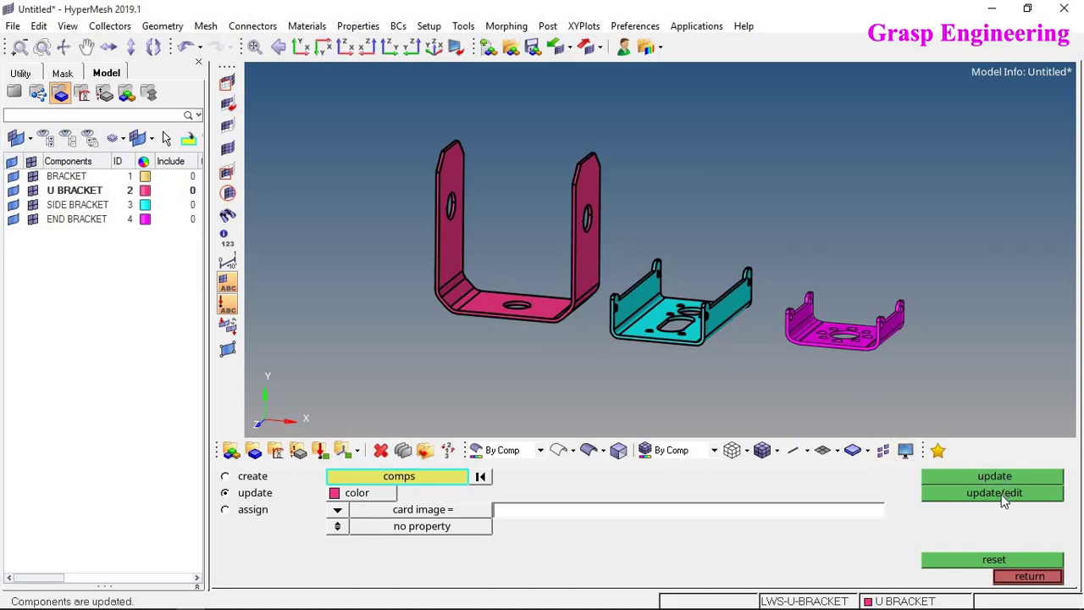
left_click(998, 493)
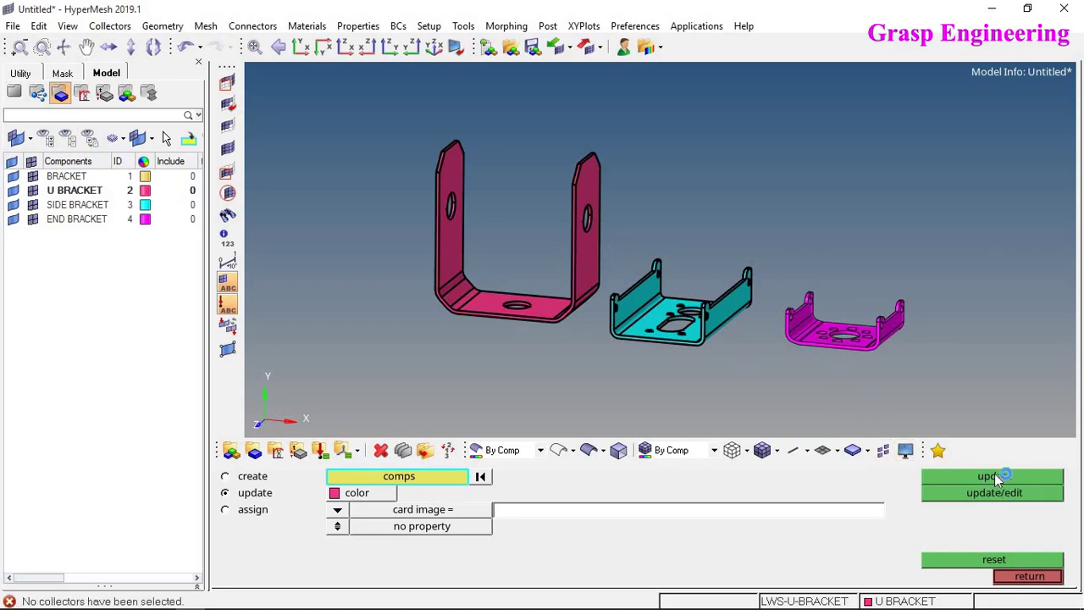
- Examine the card image and property options for updating components, and leave the component update without applying them
left_click(387, 511)
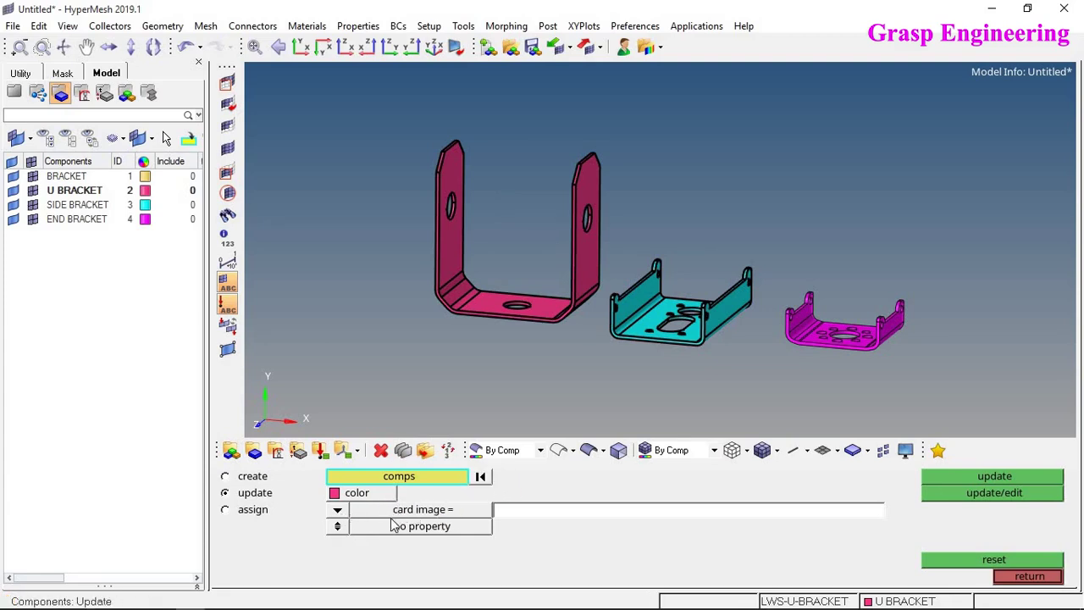
left_click(337, 511)
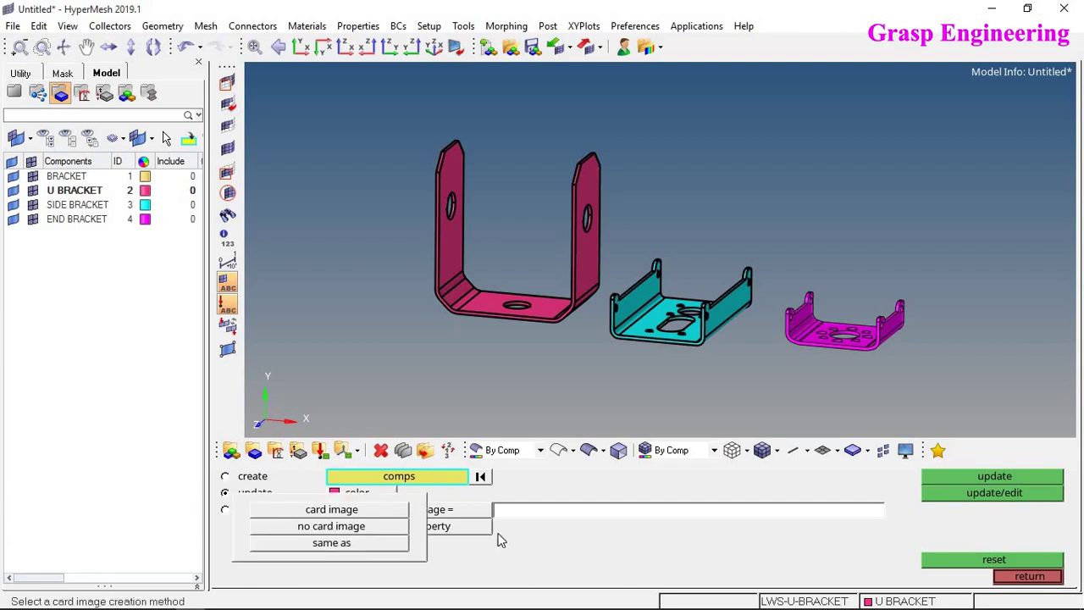
left_click(337, 526)
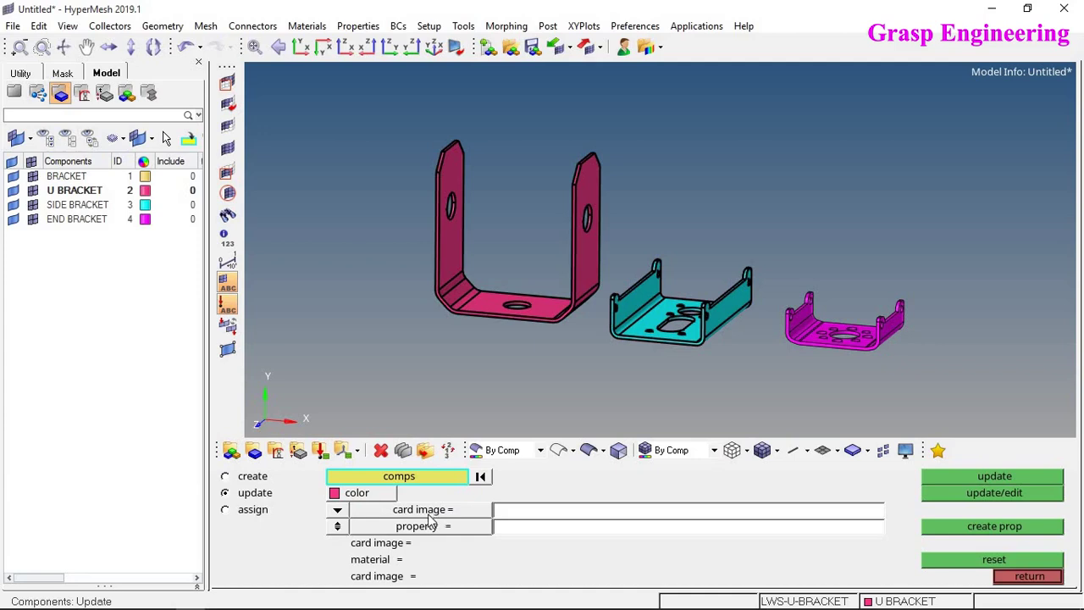
left_click(391, 526)
left_click(442, 525)
left_click(1021, 578)
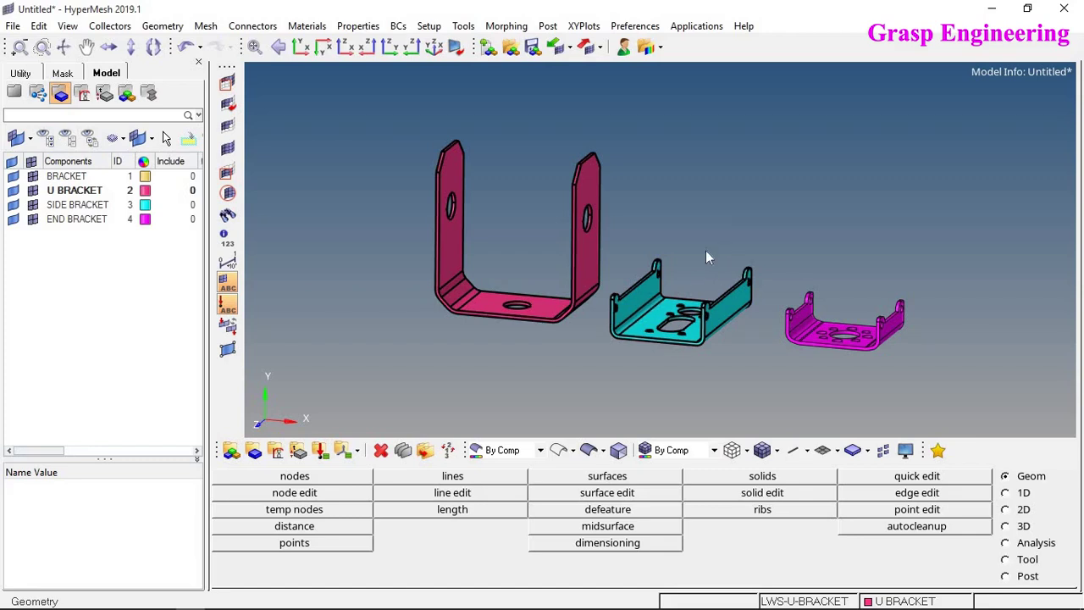
right_click_drag(634, 263, 643, 274, "ctrl")
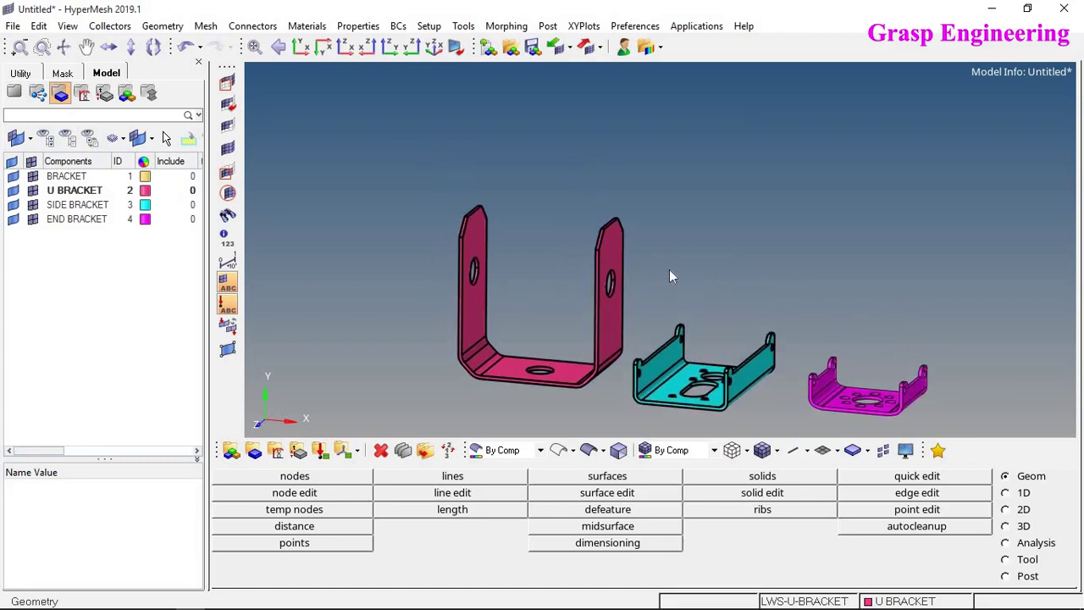